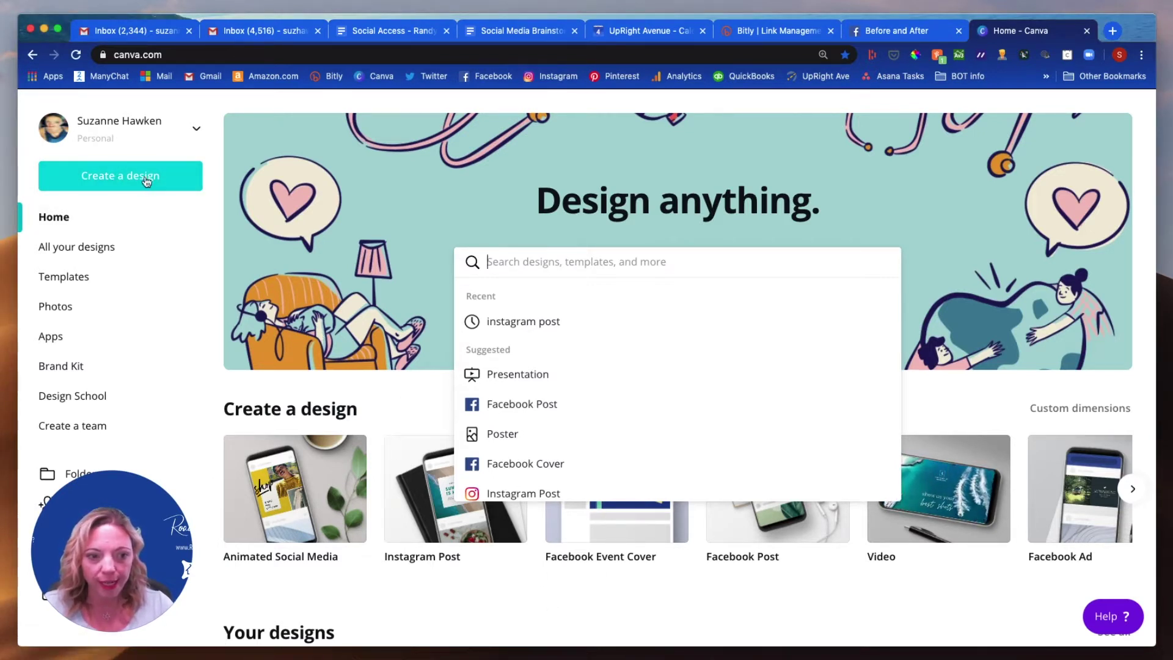
Step: Create an Animated Social Media design and apply the "Congrats! You are amazing." template with the two girls
click(112, 182)
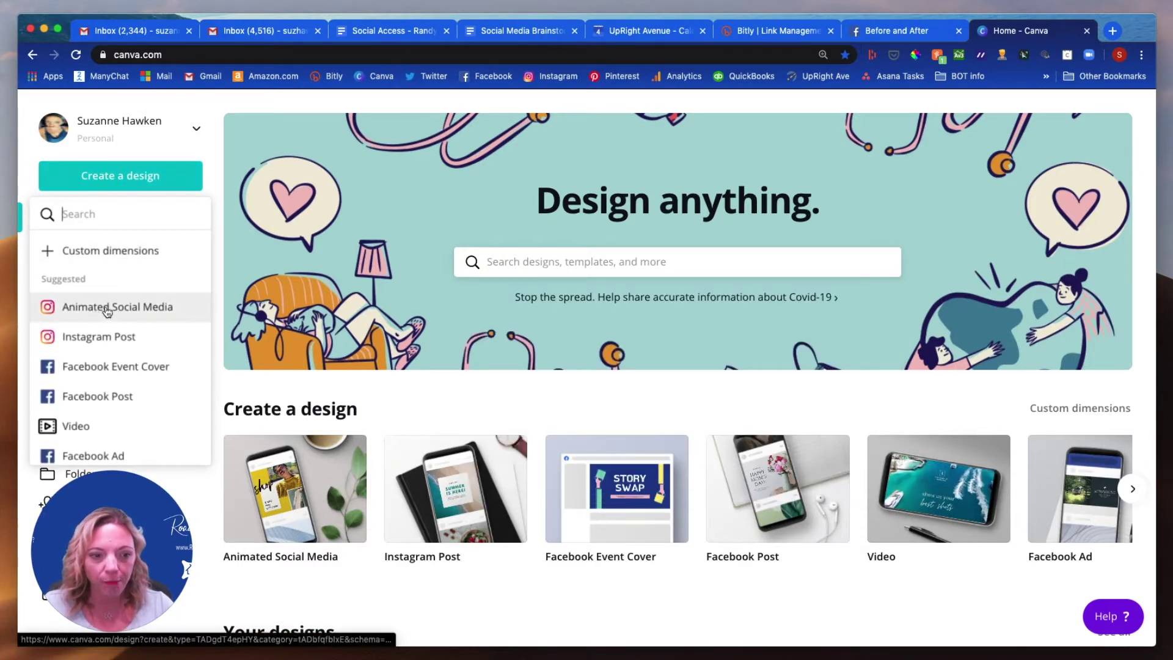
click(165, 307)
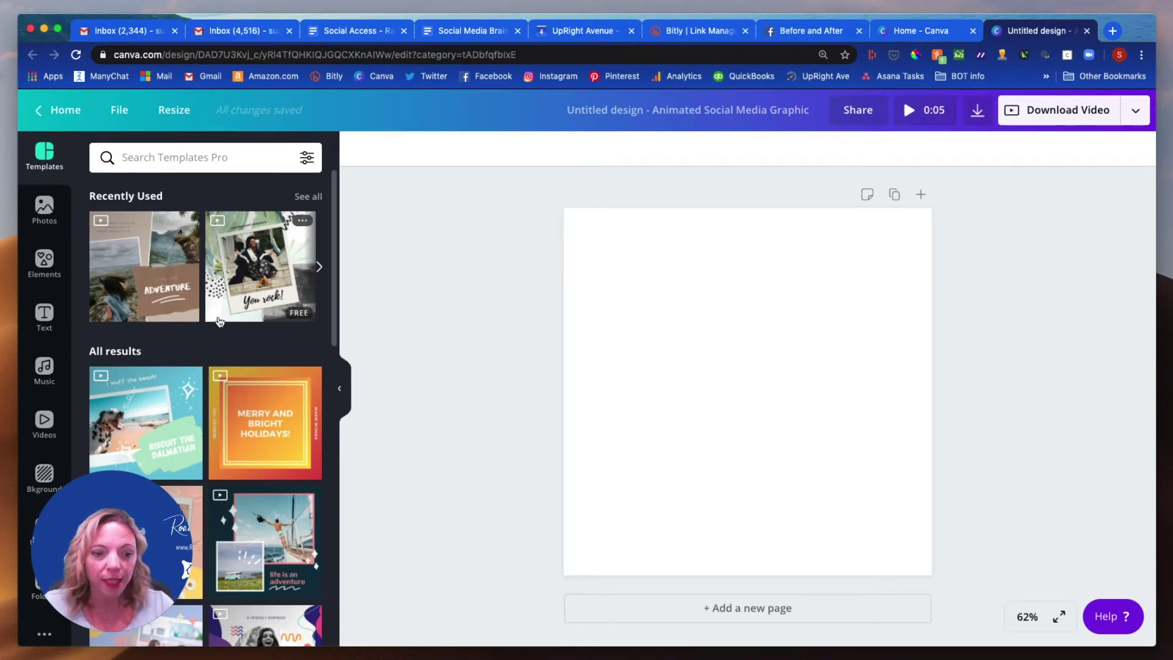
scroll(218, 322, down, 3)
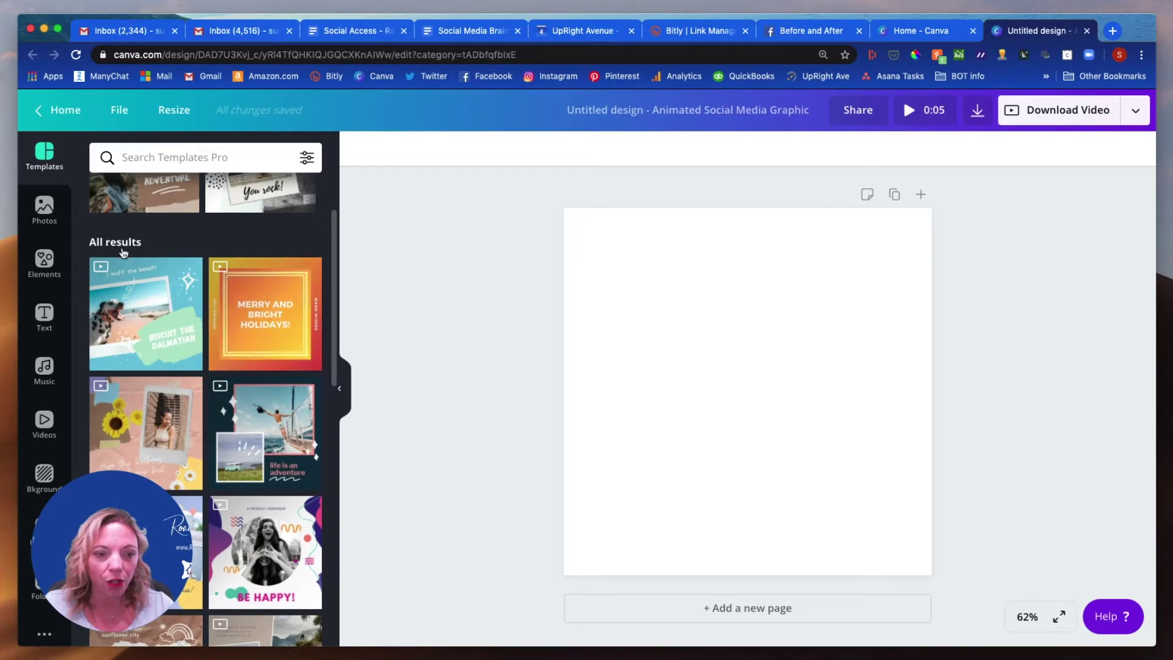
scroll(210, 342, down, 3)
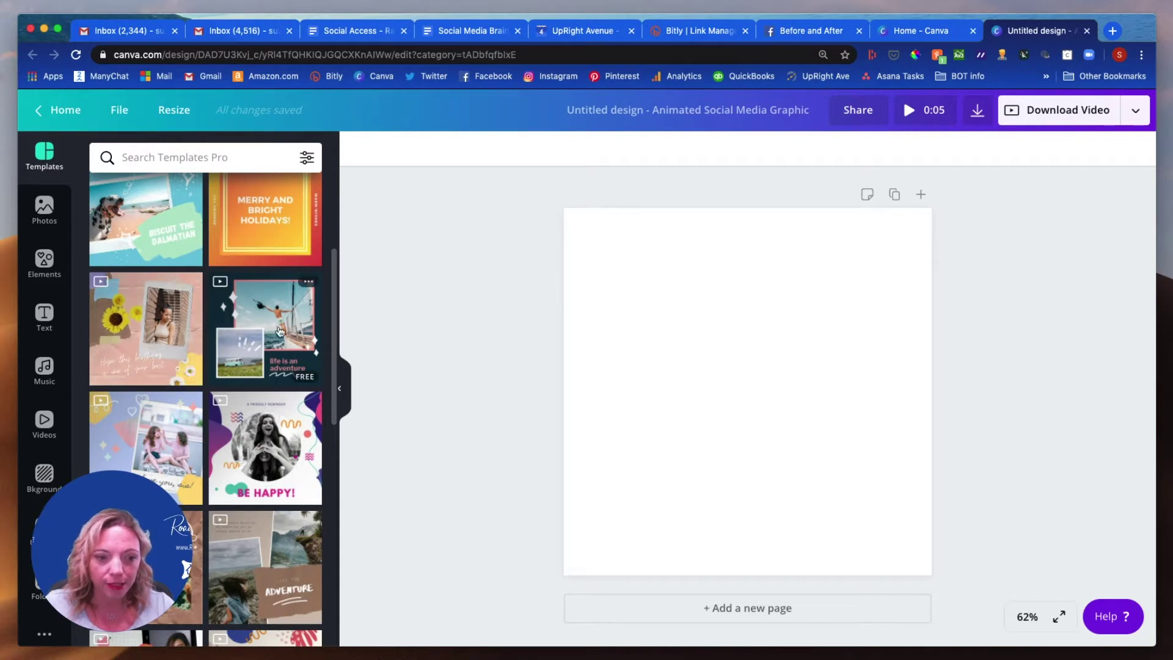
scroll(120, 394, down, 1)
scroll(121, 394, down, 5)
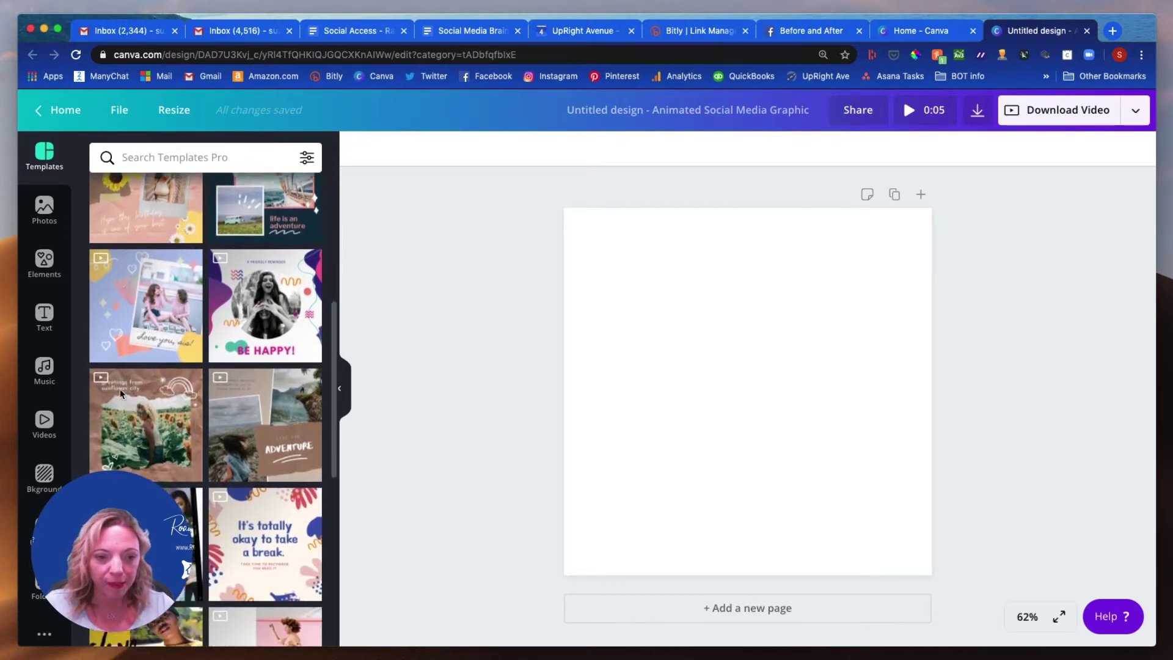
scroll(121, 395, down, 3)
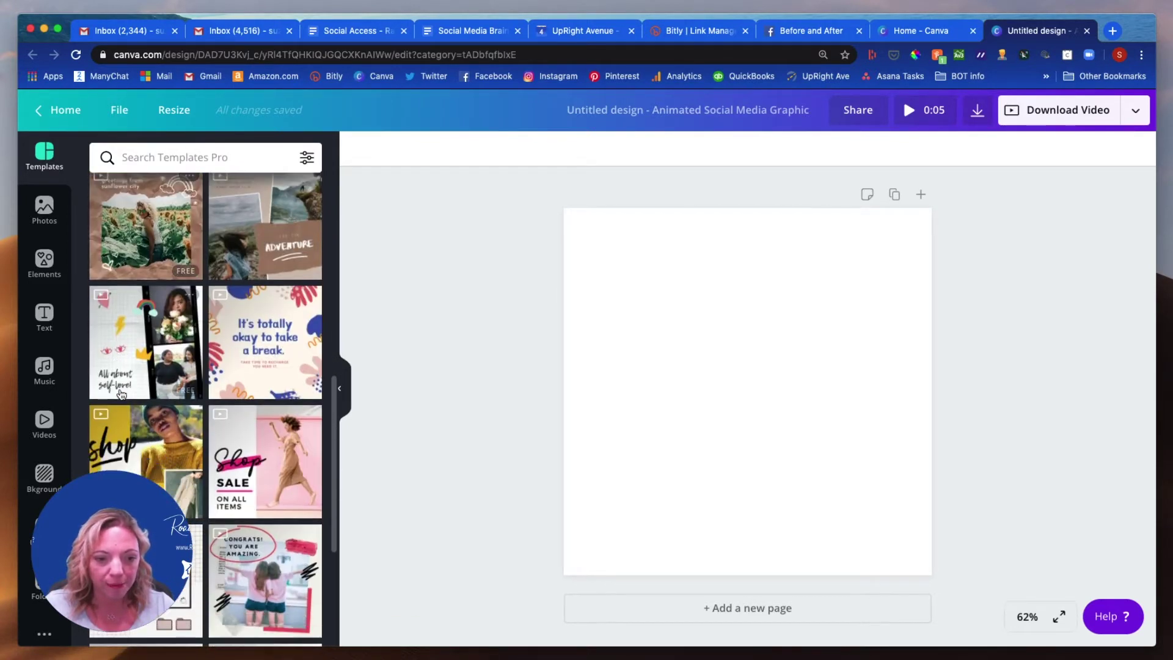
click(231, 563)
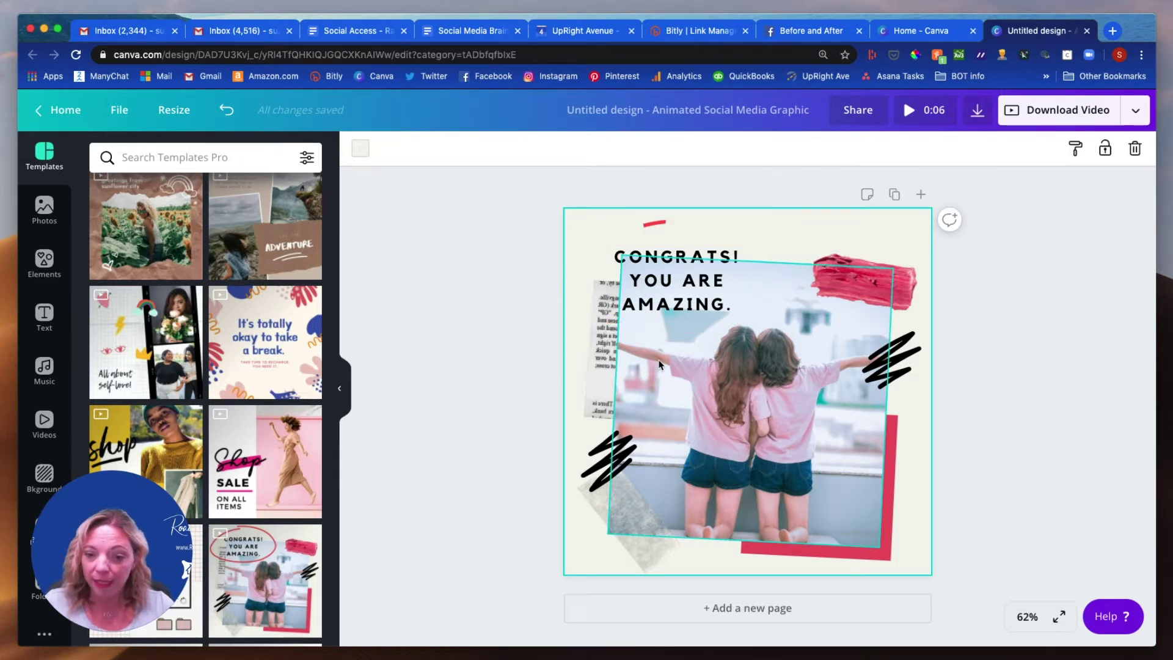
Step: Replace the template's main photo with the uploaded image of the covered patio with the outdoor sofa
click(686, 381)
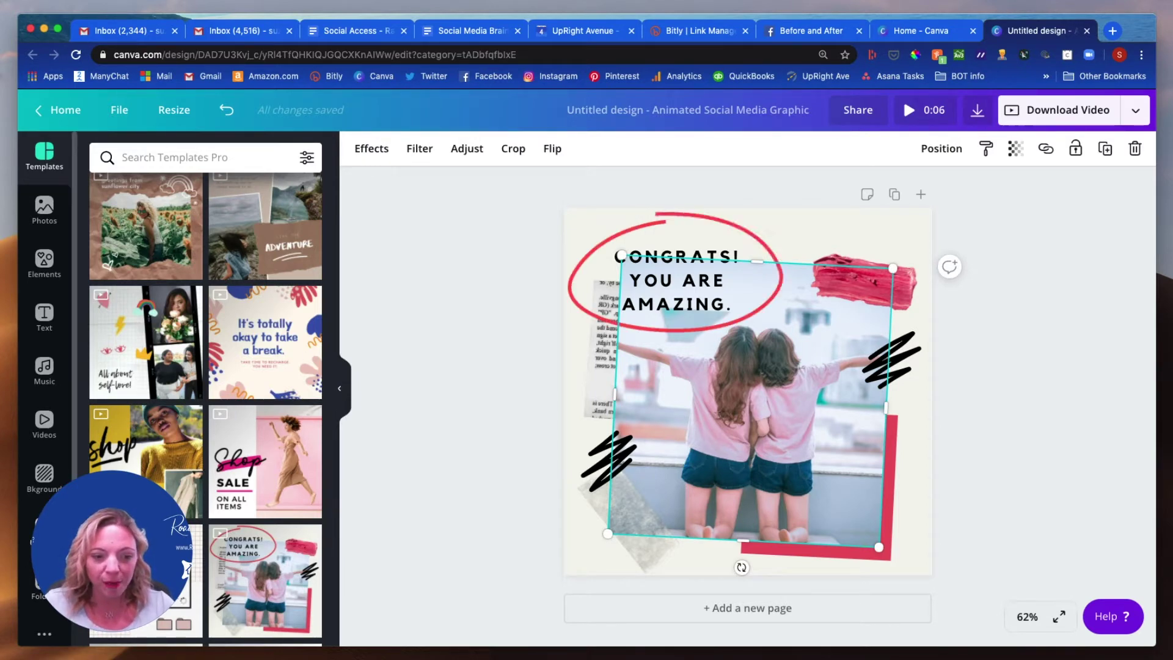
click(35, 537)
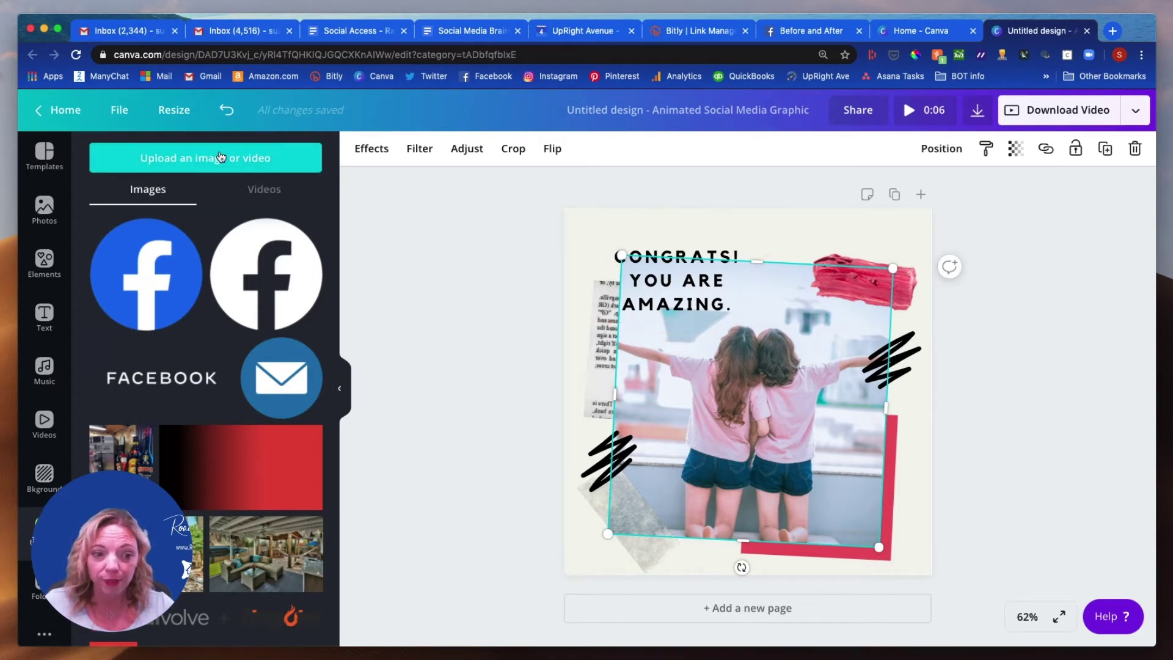
scroll(222, 308, down, 5)
scroll(221, 309, down, 2)
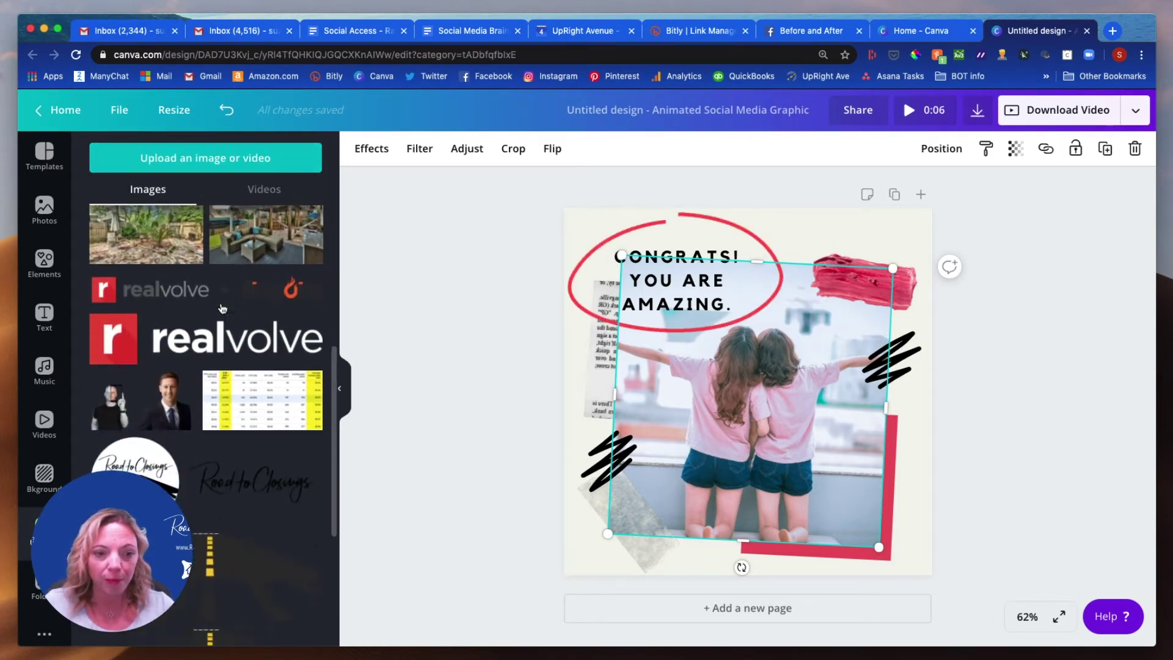
scroll(244, 275, up, 2)
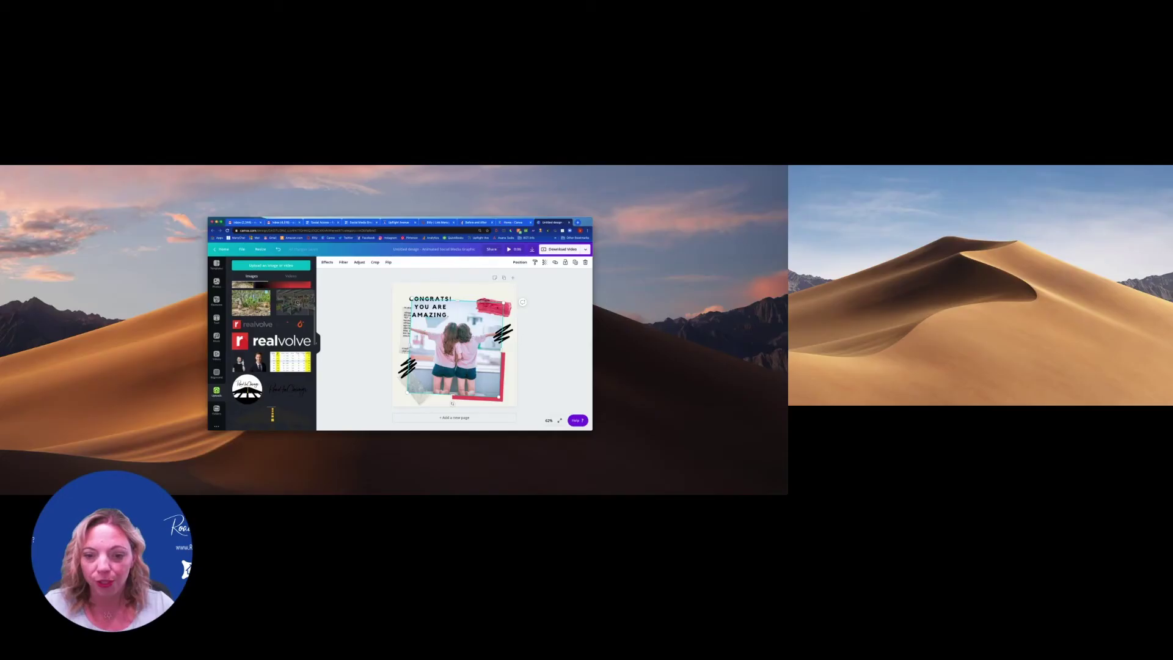
drag(277, 273, 751, 391)
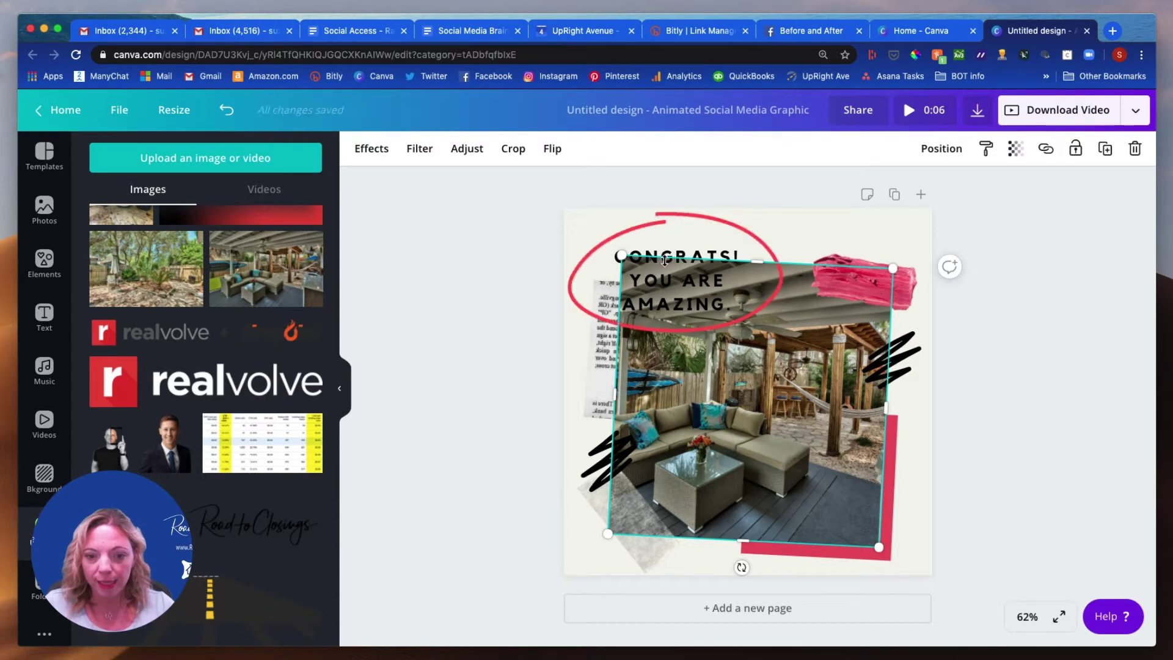
Step: Replace the "Congrats! You are amazing." heading with "BRAND NEW LISTING!"
click(709, 270)
click(707, 286)
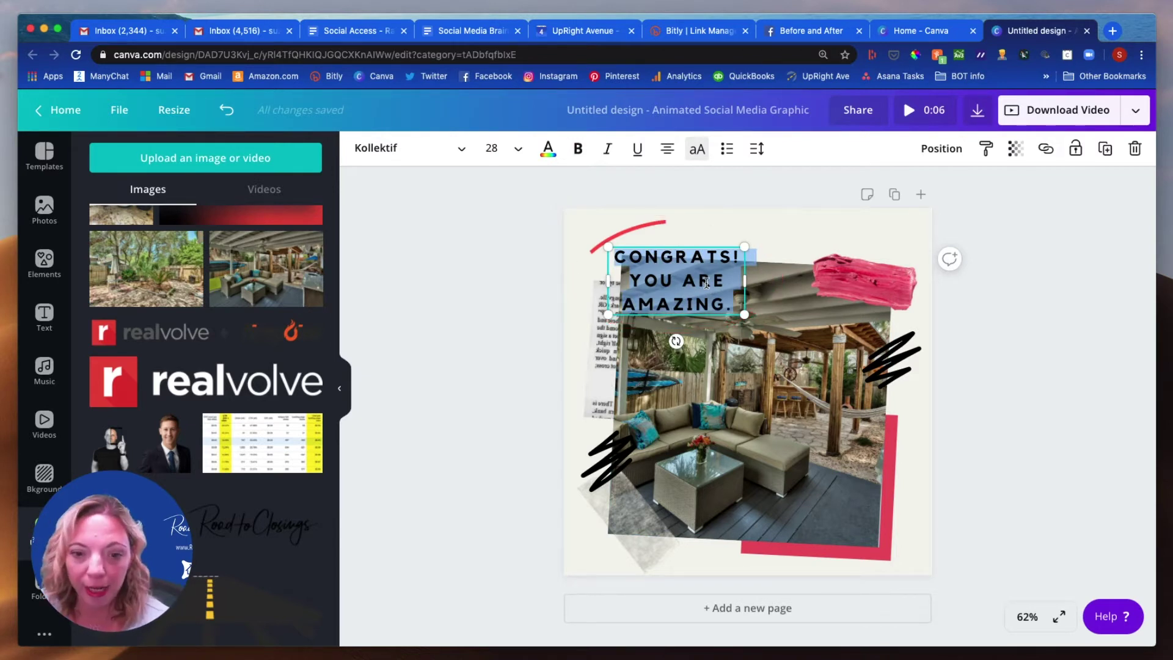
text(BRAND)
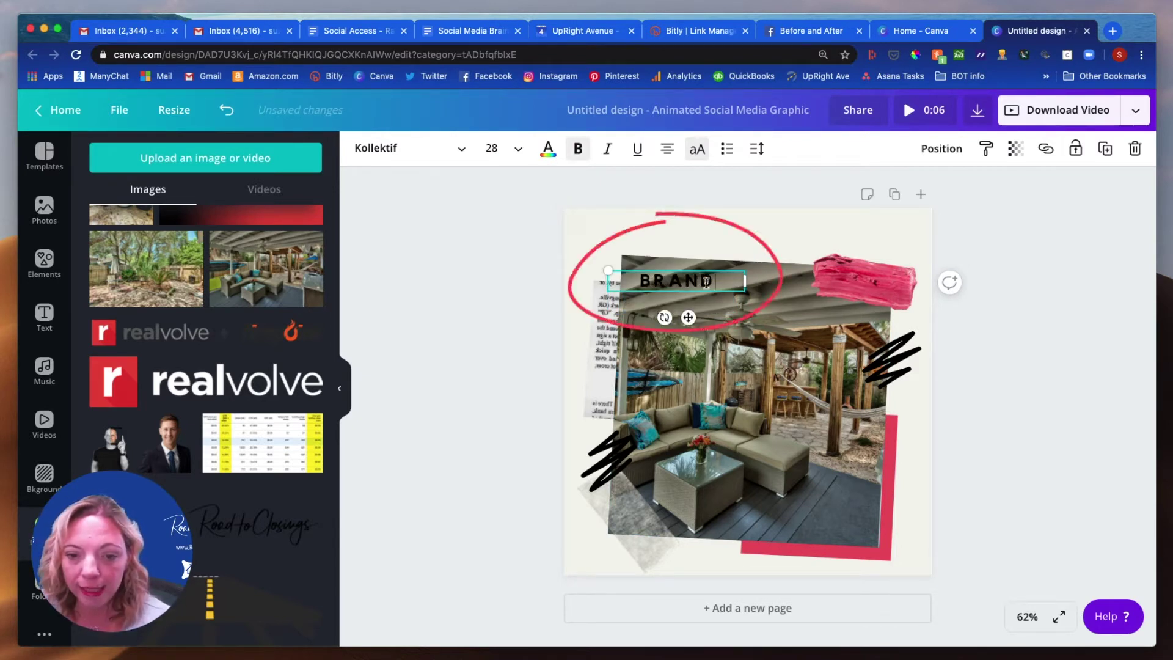
text( NEW LI)
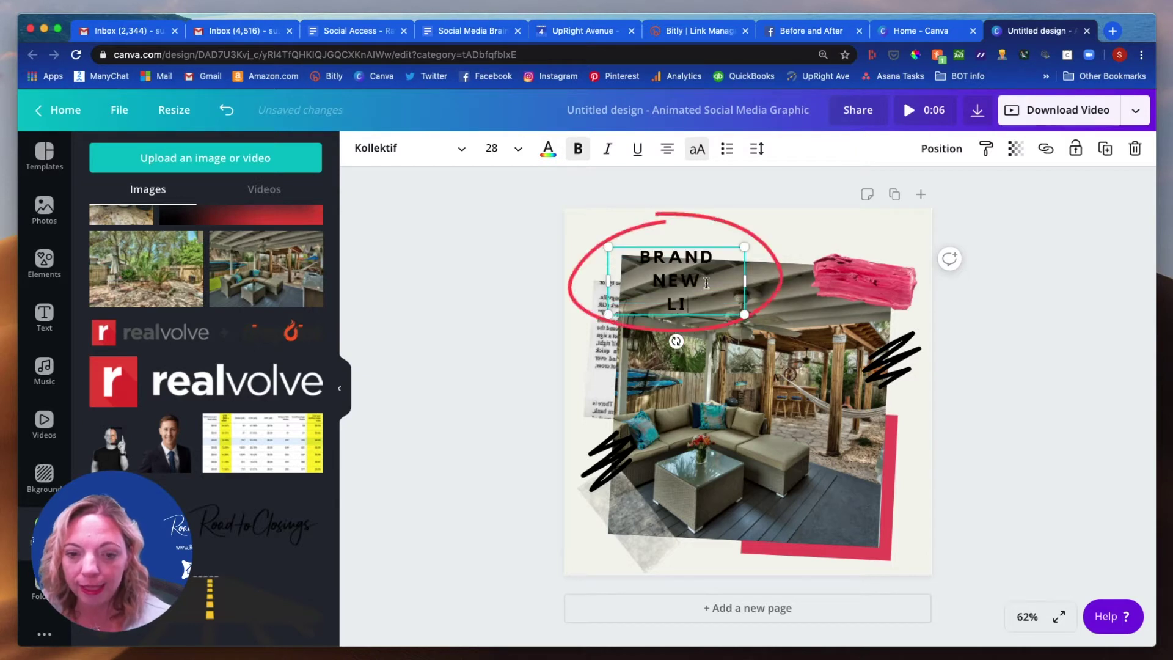
text(AA)
key(BackSpace)
key(BackSpace)
text(S)
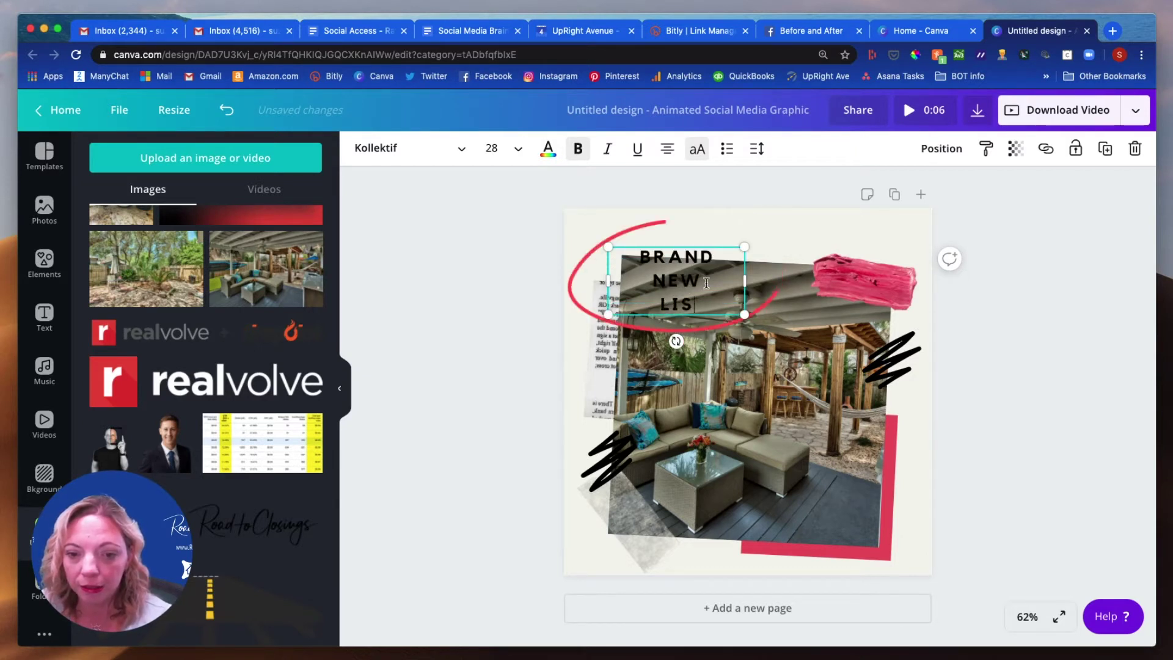
text(TING!)
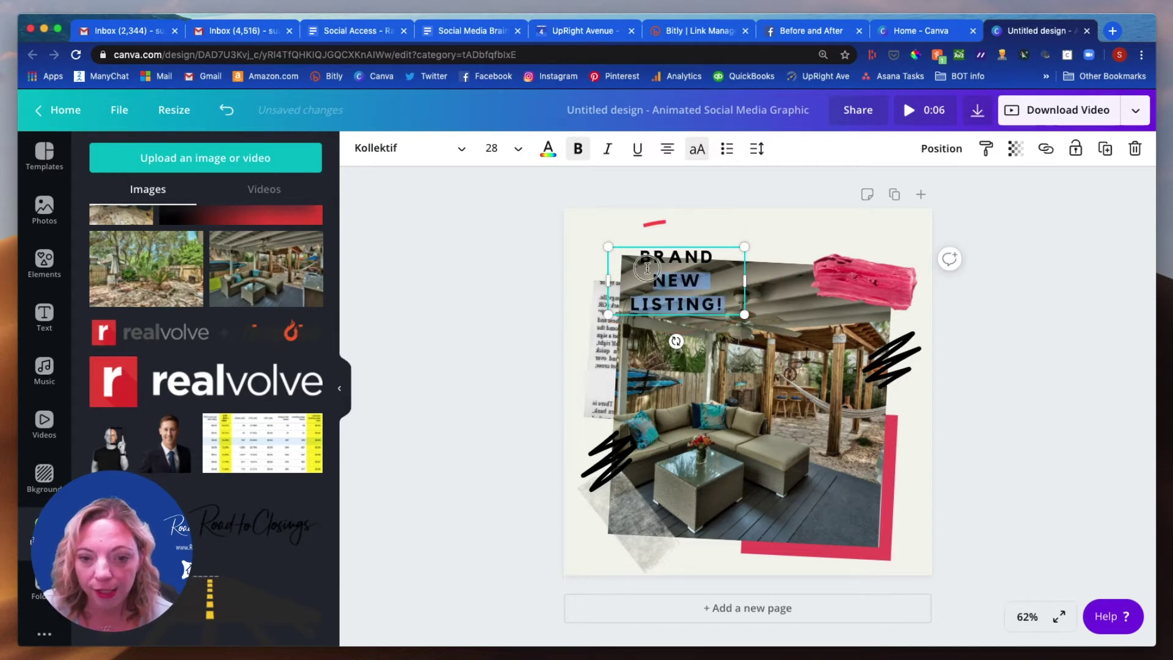
Step: Try red, orange and green on the whole heading and set its text colour to the white brand colour
drag(725, 299, 632, 252)
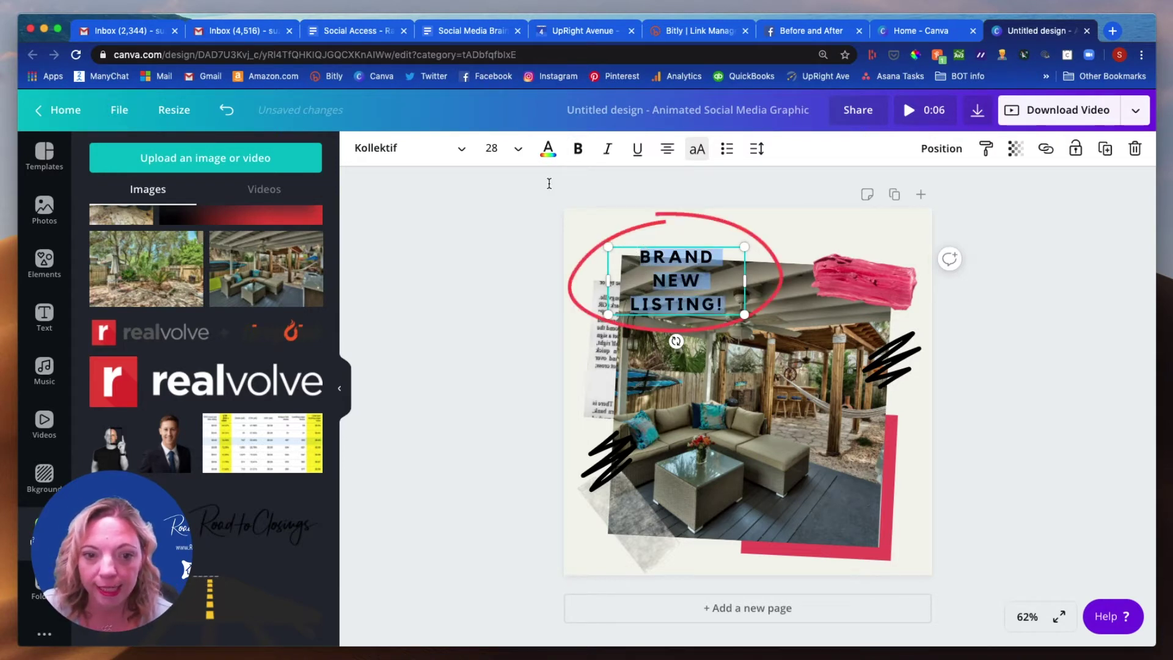
click(548, 150)
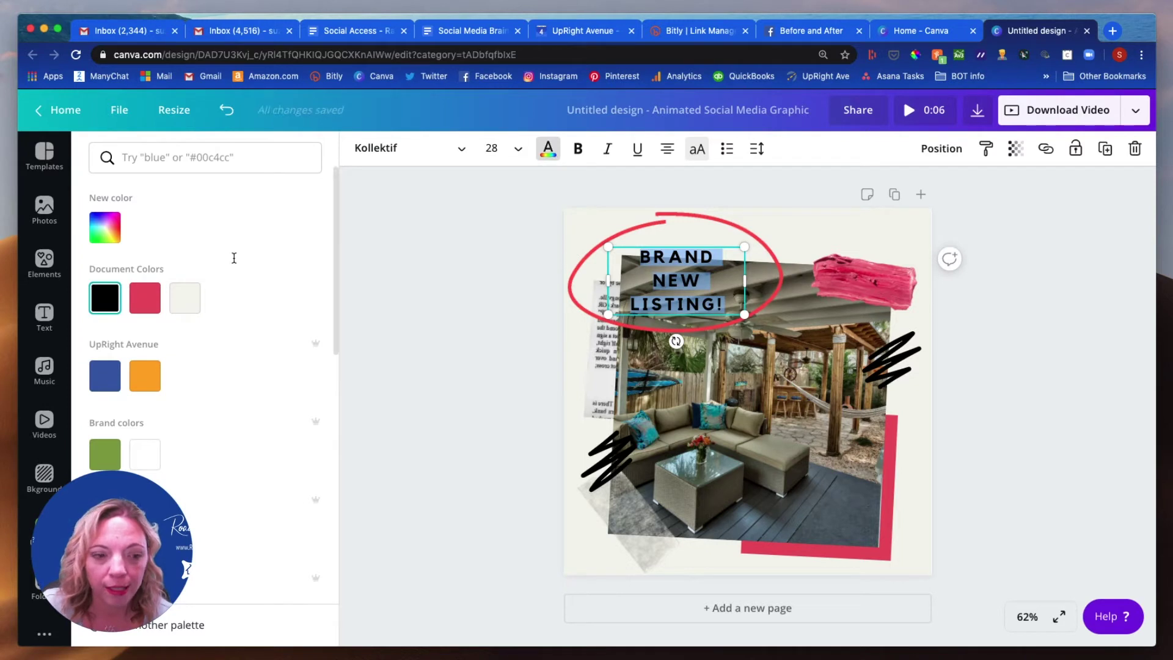
click(139, 307)
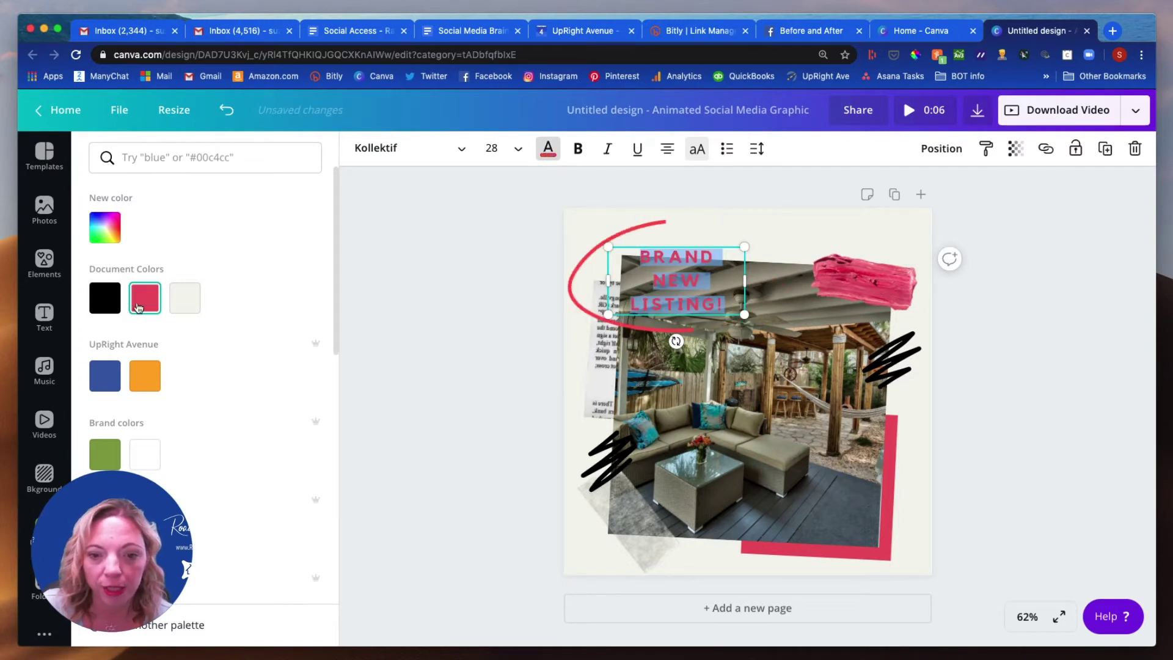
click(151, 373)
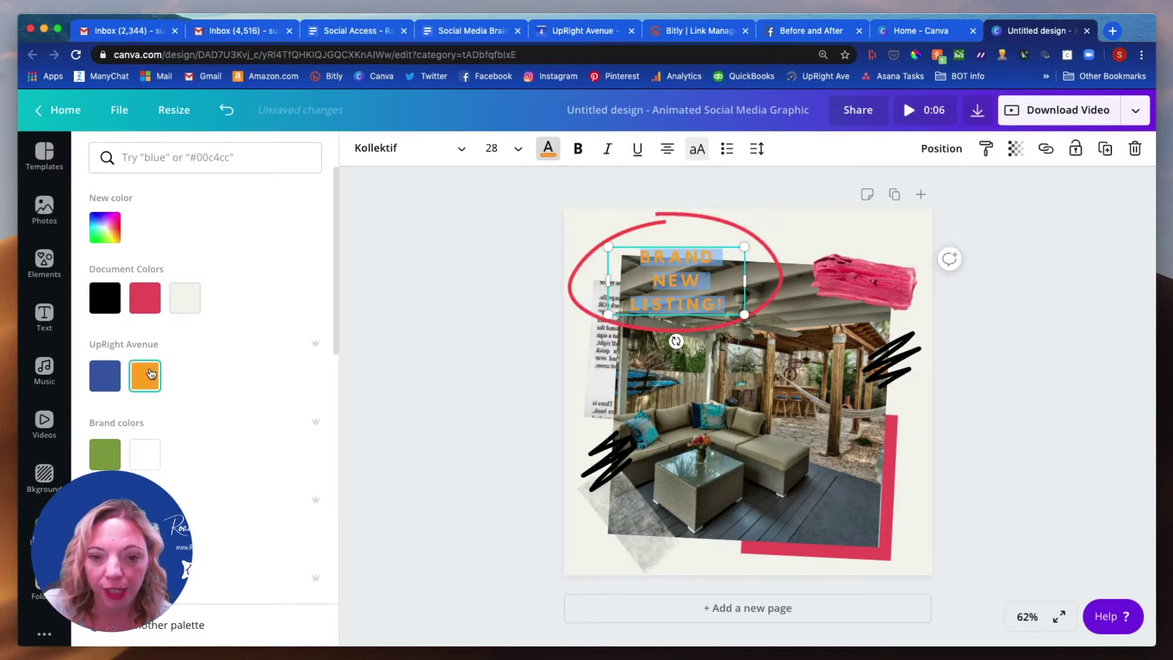
click(105, 454)
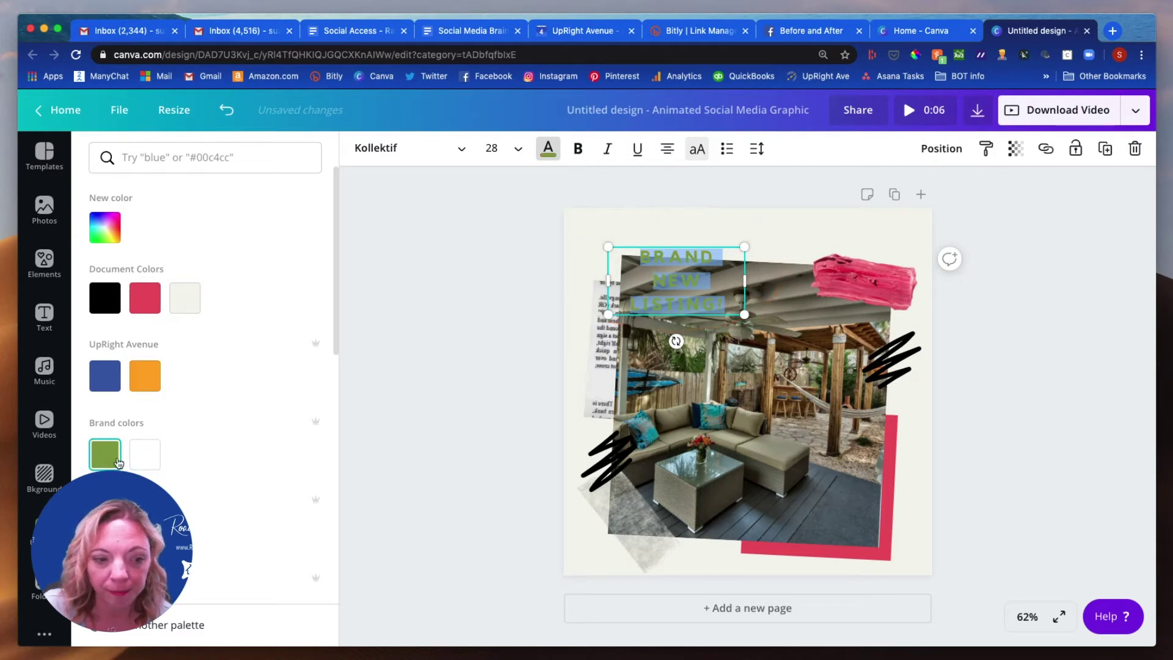
click(146, 455)
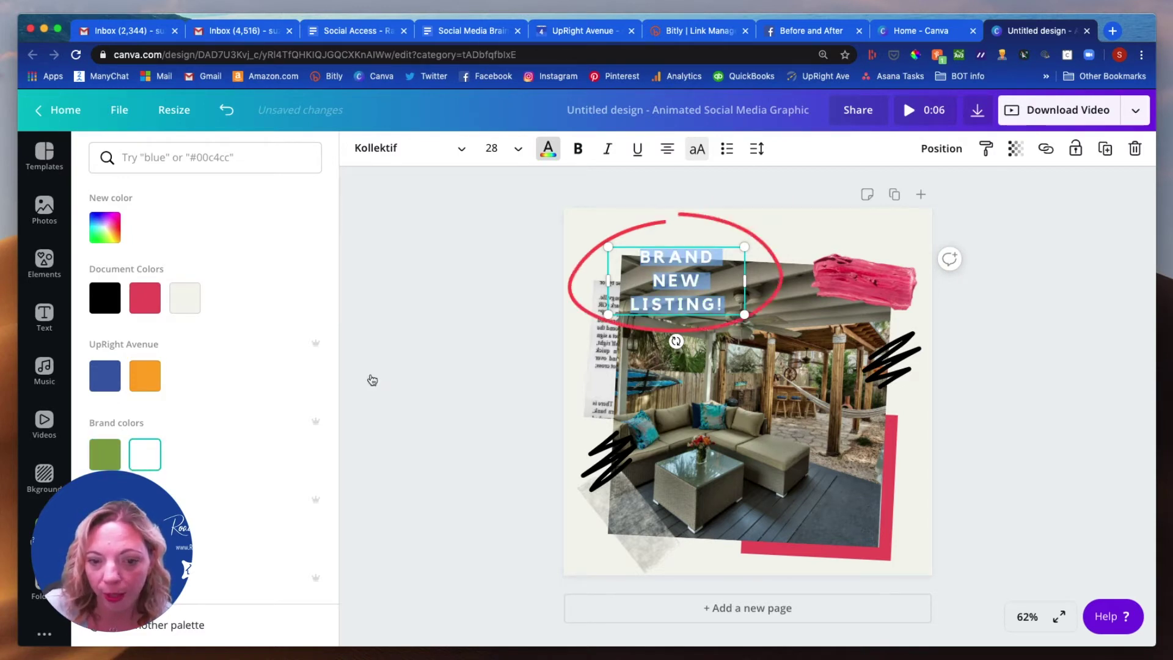
click(794, 219)
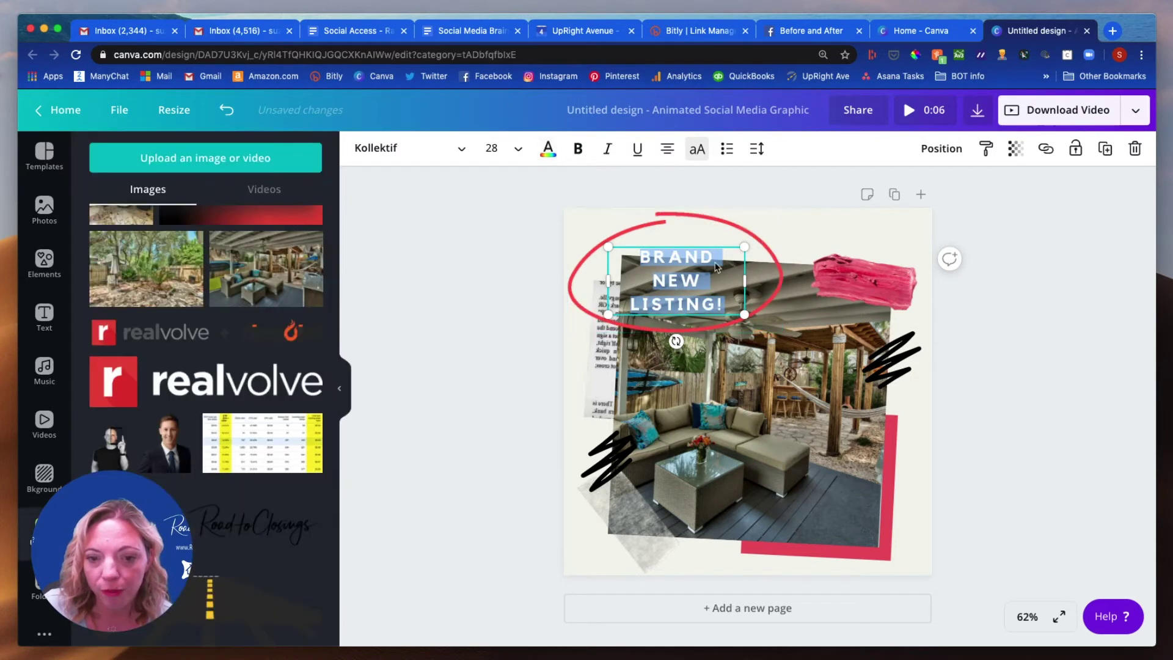
Step: Move the heading and its red hand-drawn circle slightly down and to the right over the patio photo
click(584, 242)
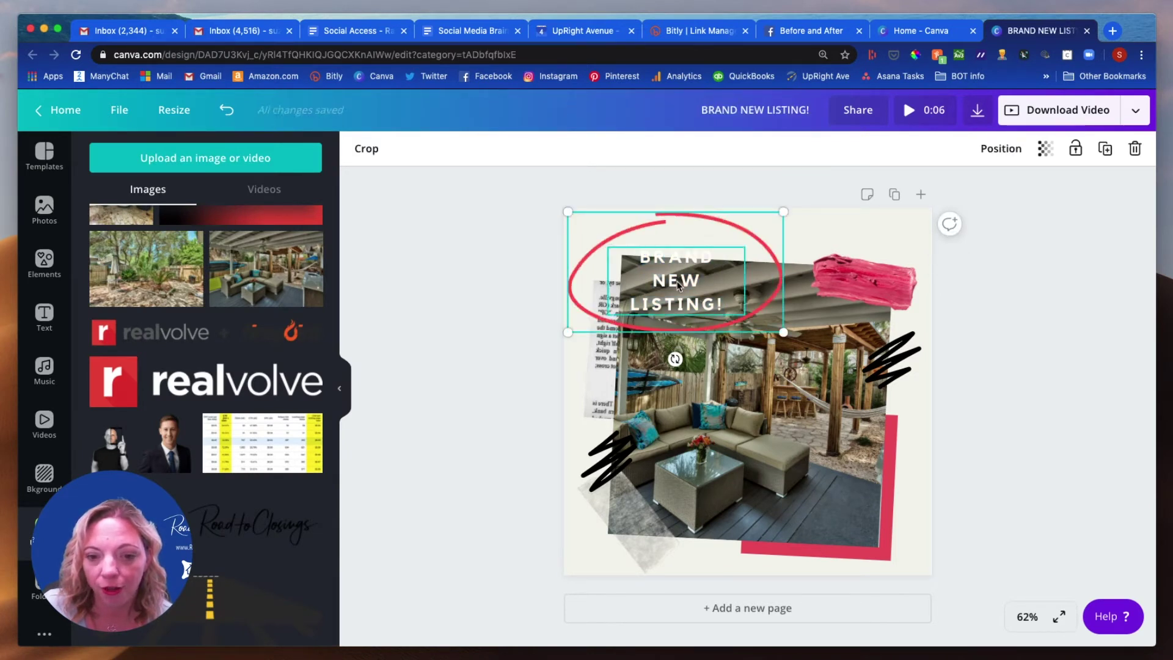
drag(678, 284, 687, 302)
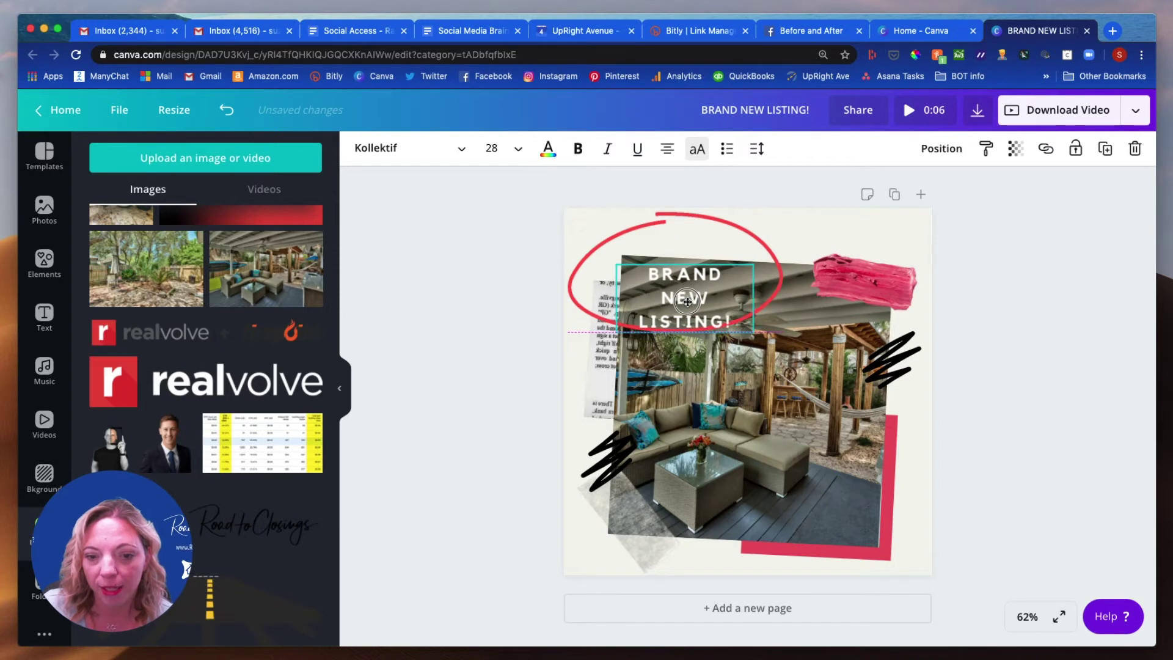
click(570, 304)
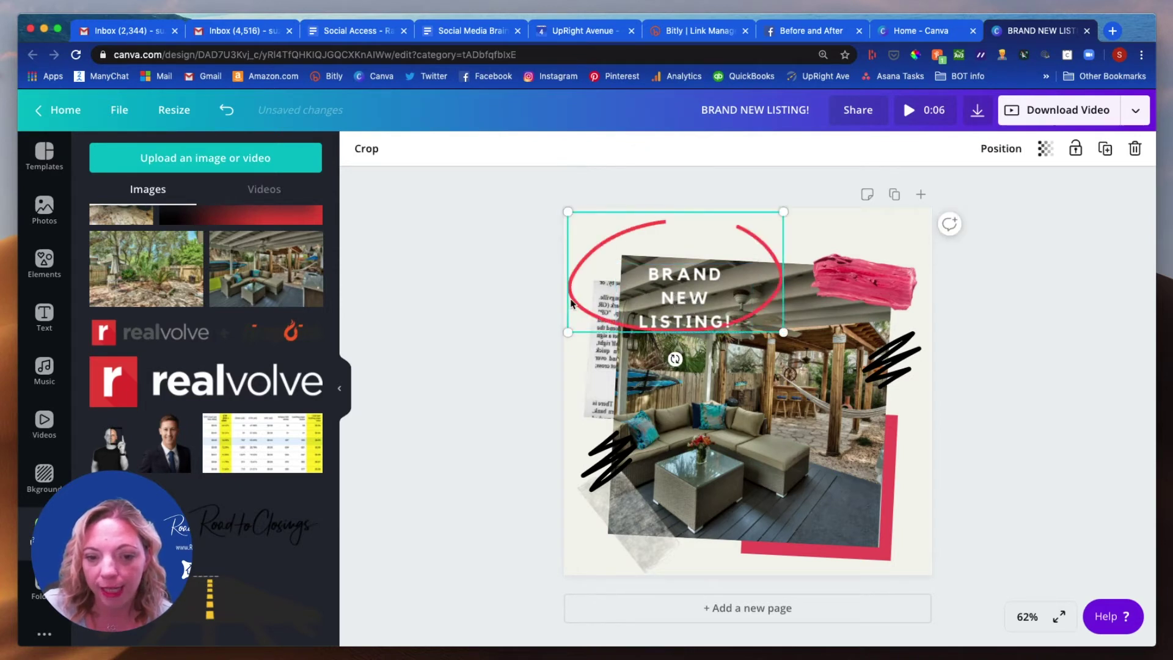
drag(571, 303, 580, 323)
Step: Examine the template's black scribbles and red rectangle one by one, and show the library of available elements
click(880, 280)
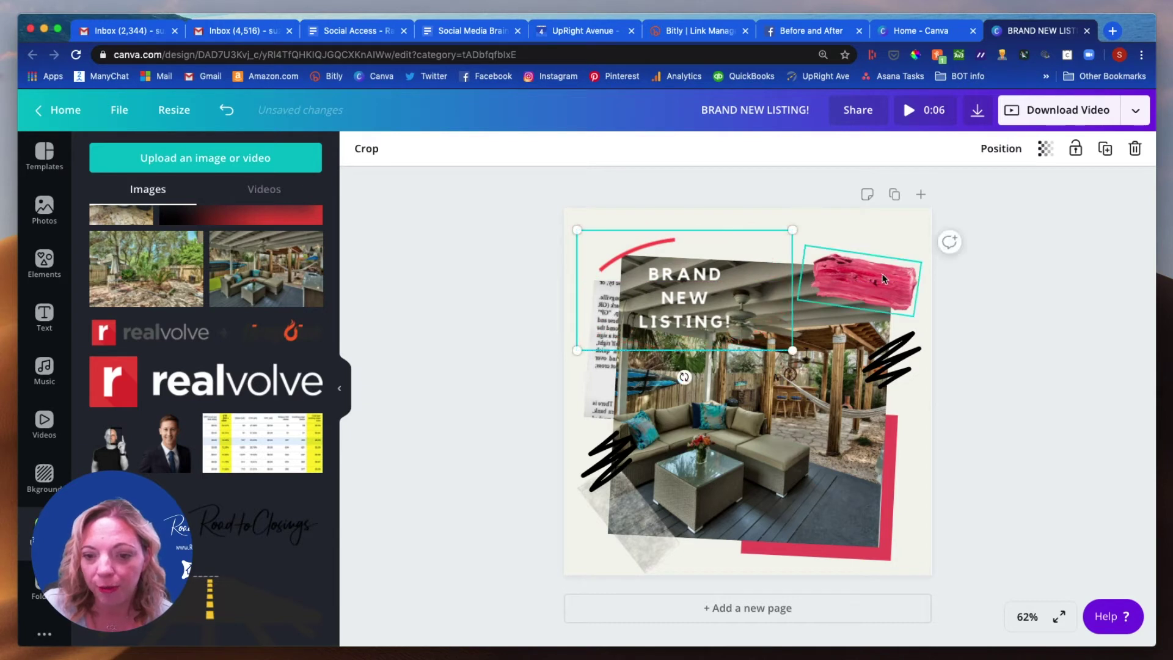
click(893, 358)
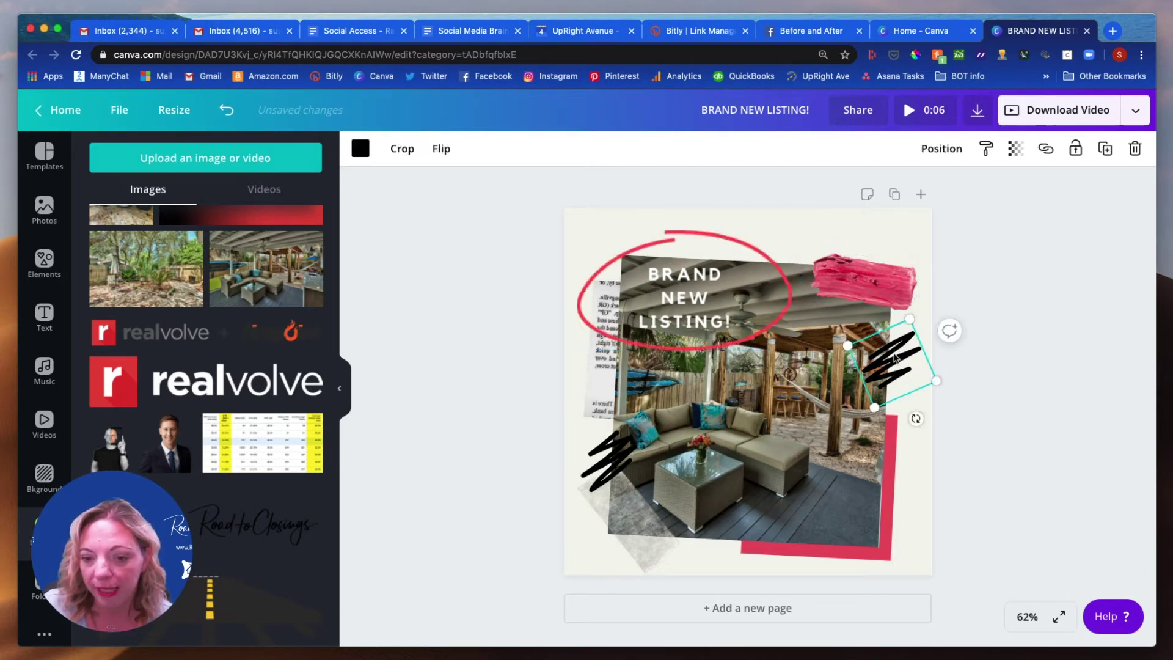
click(893, 470)
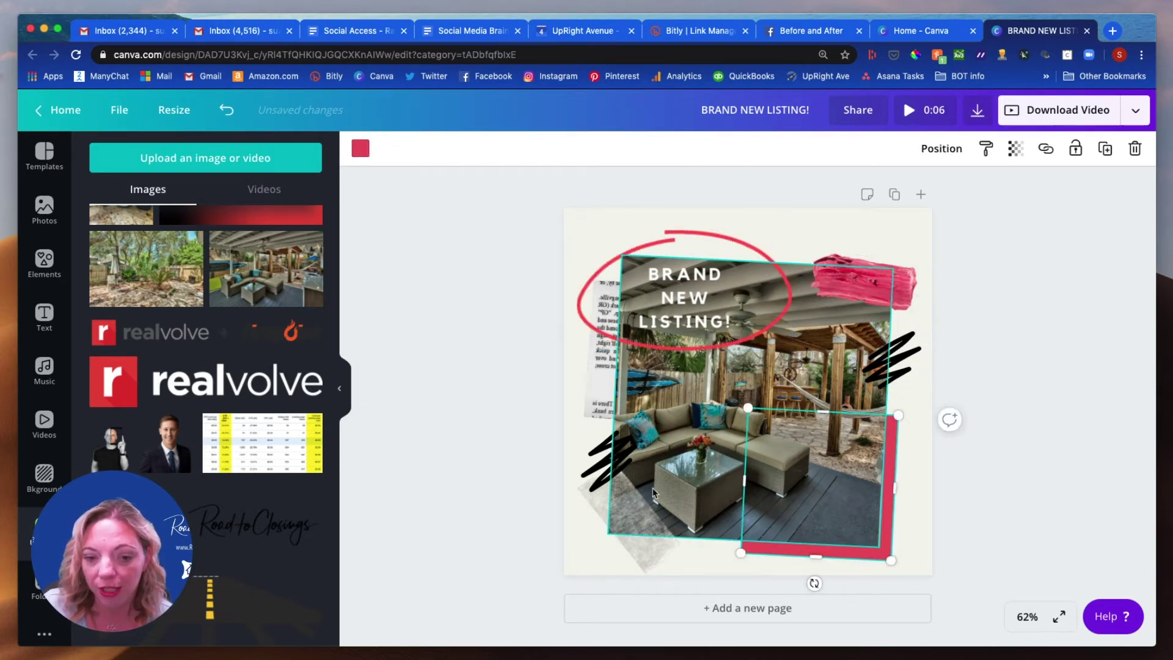
click(595, 467)
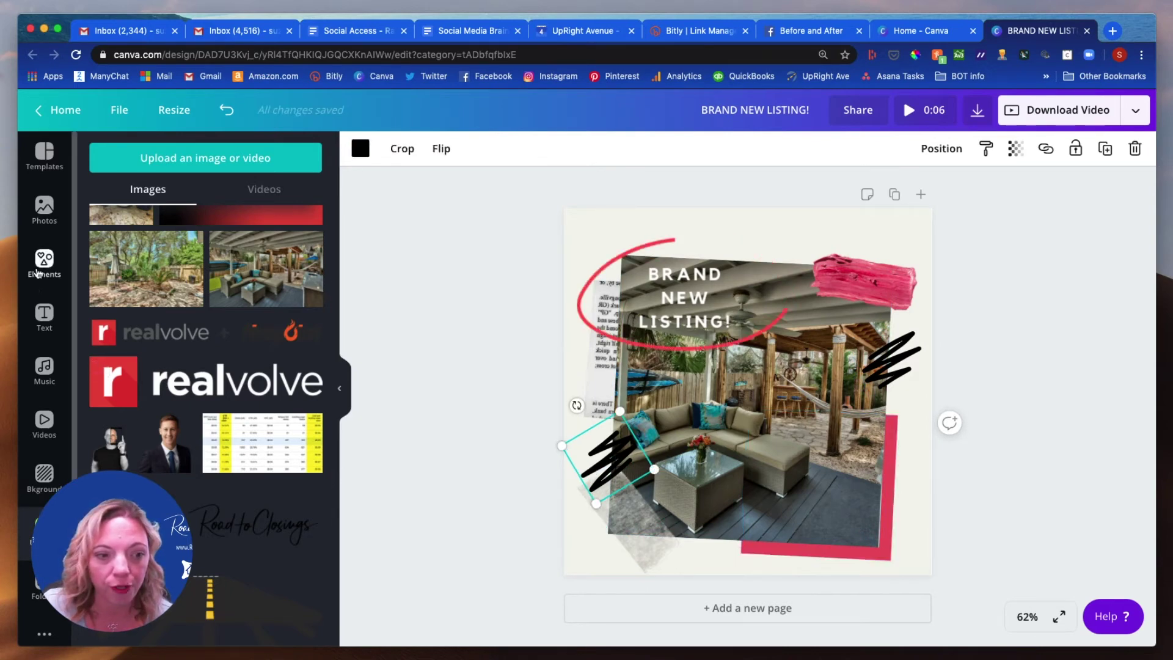
click(44, 263)
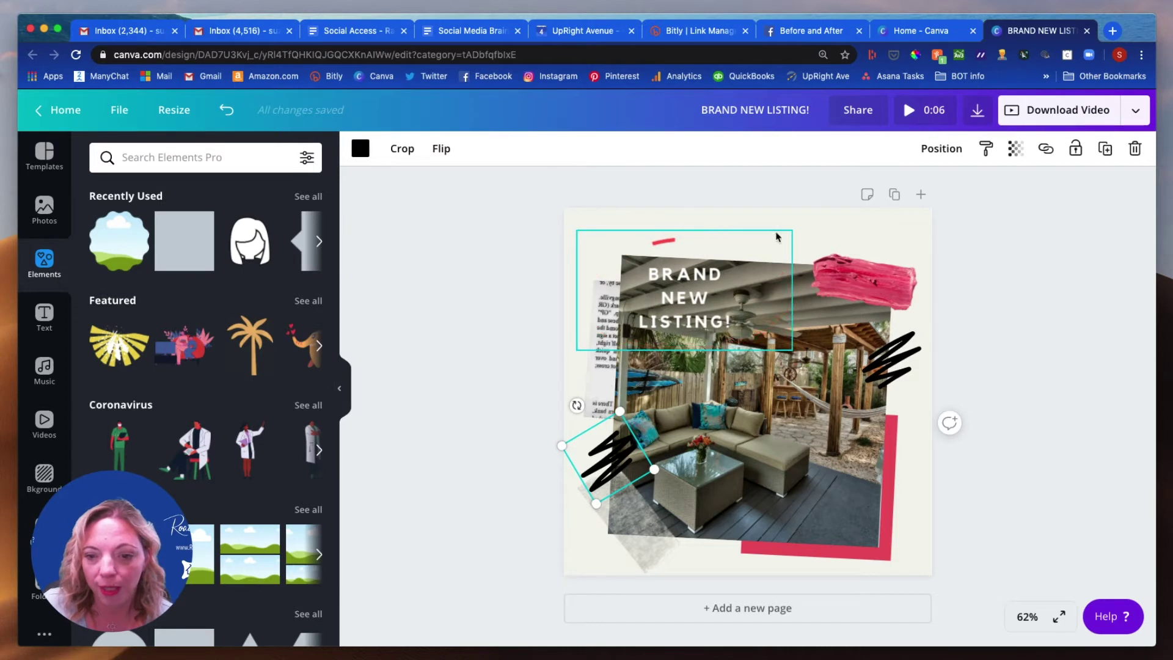
Step: Delete the pink paint stroke near the photo's upper-right corner and undo the deletion
click(859, 278)
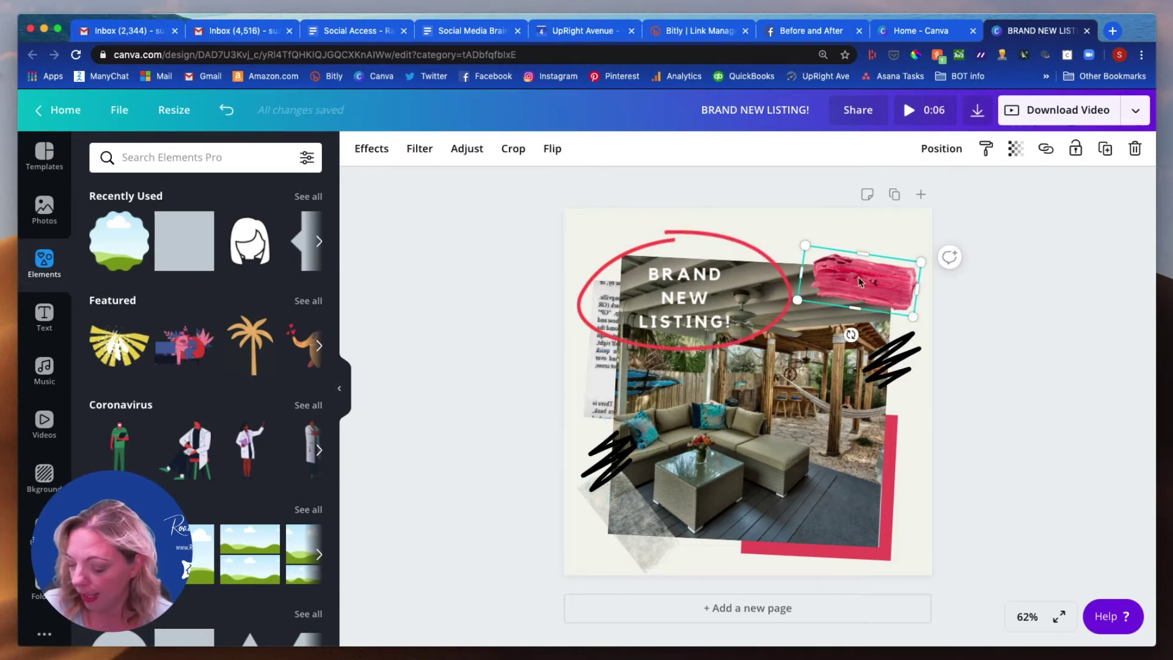
key(Delete)
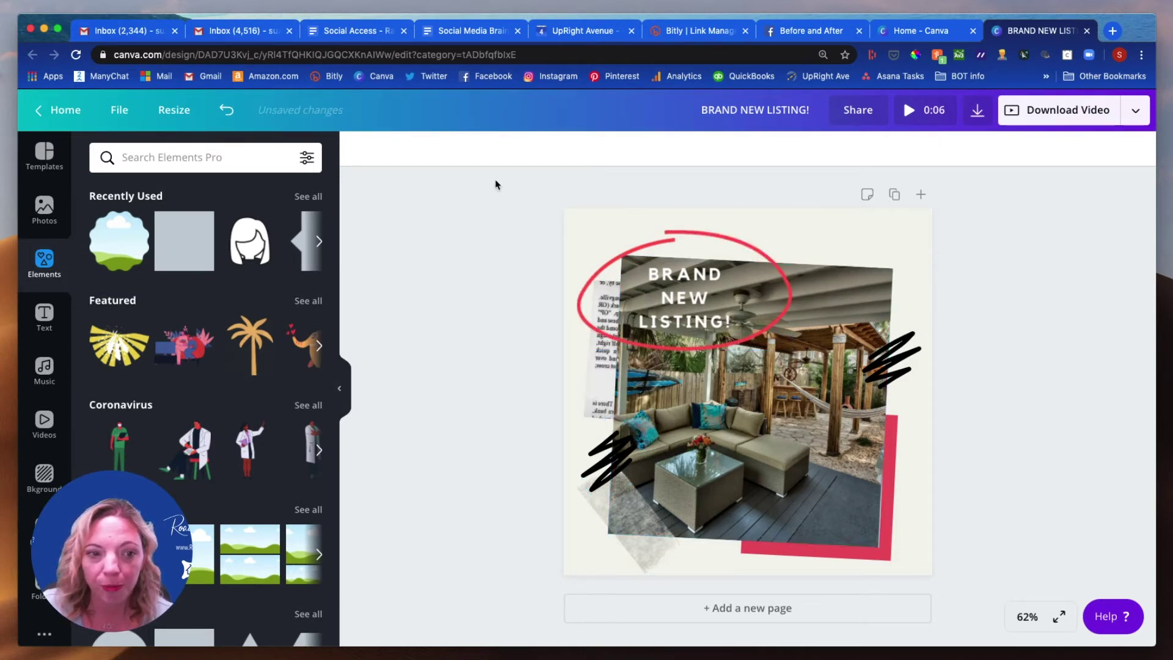
click(228, 110)
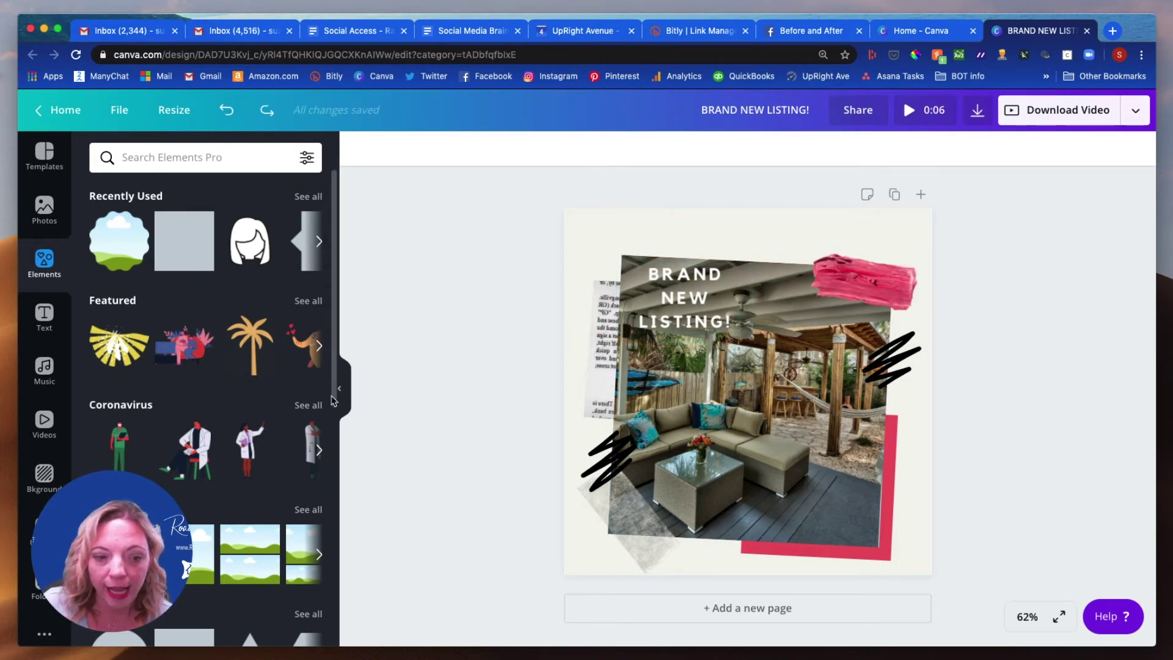
Step: Look through the element library's categories and show the full range of stickers
scroll(144, 421, down, 5)
scroll(143, 421, down, 3)
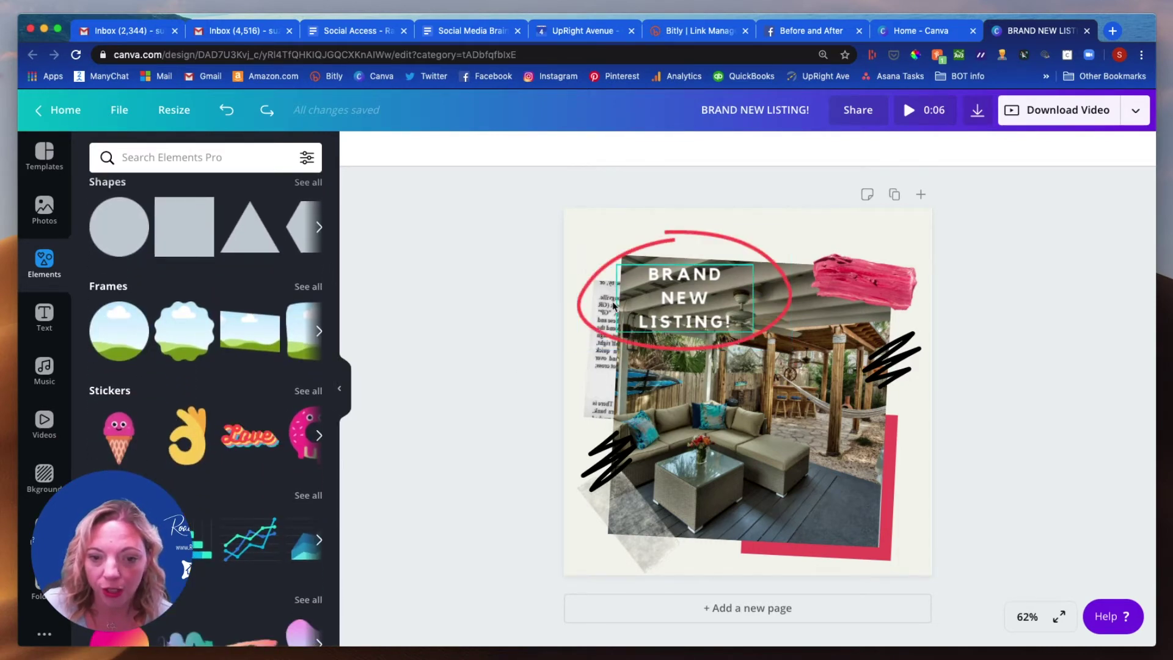
click(309, 392)
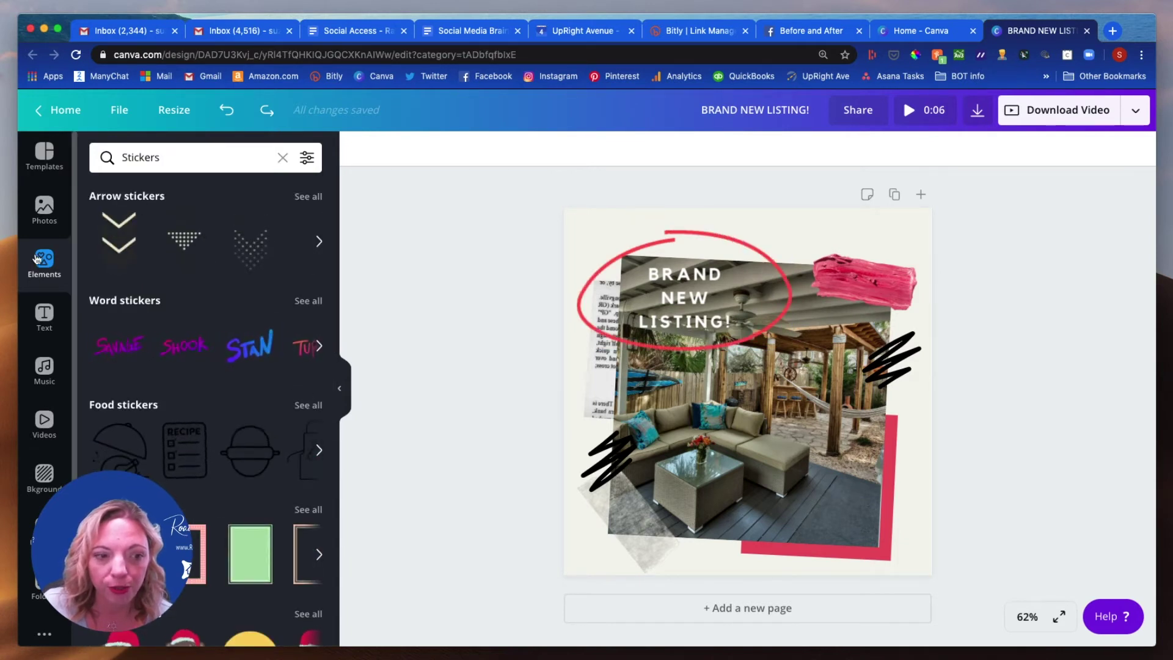
click(282, 157)
scroll(223, 340, down, 5)
scroll(223, 333, up, 2)
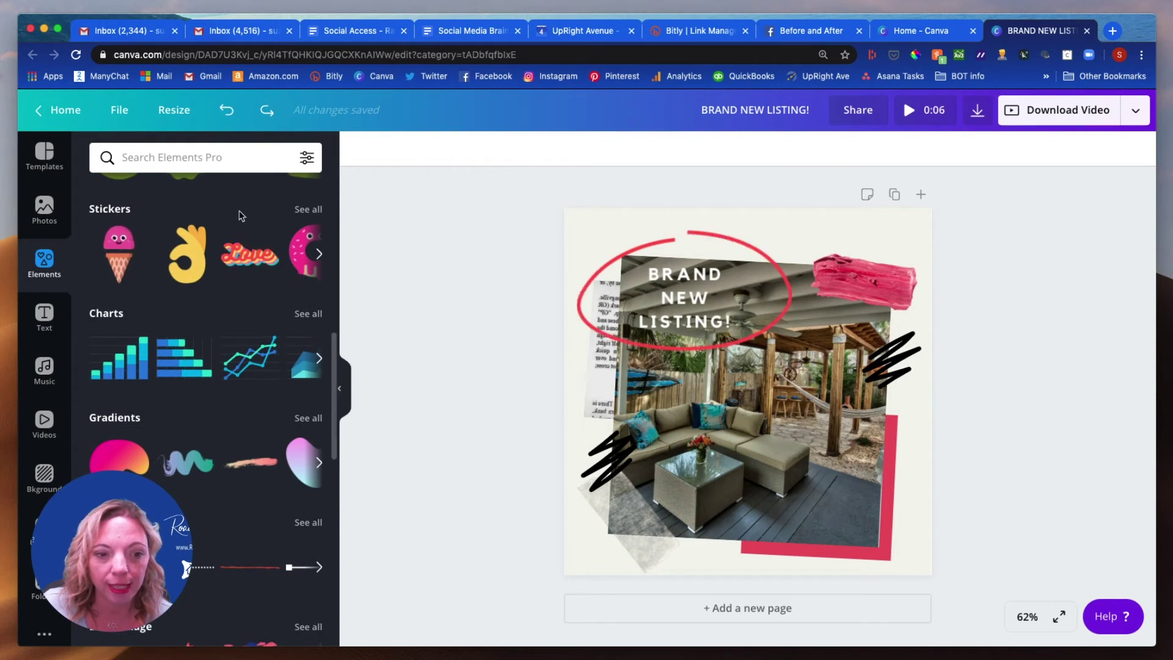
click(308, 211)
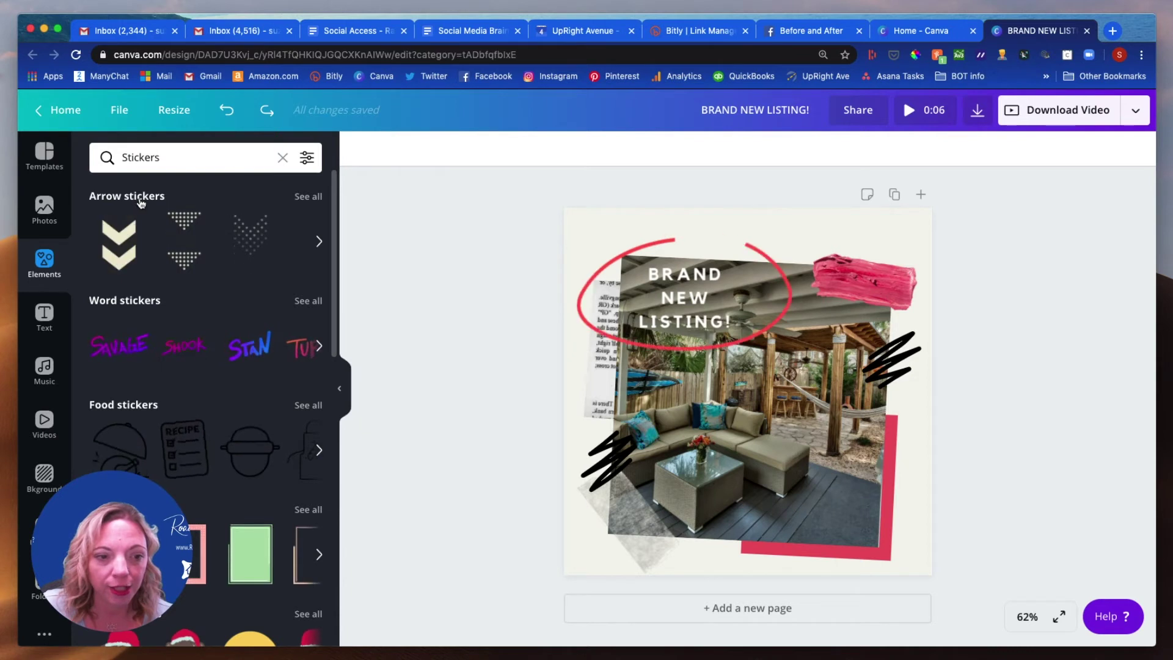
Step: Show all arrow stickers and look through the animated arrows and pointers for one that suits the design
click(304, 197)
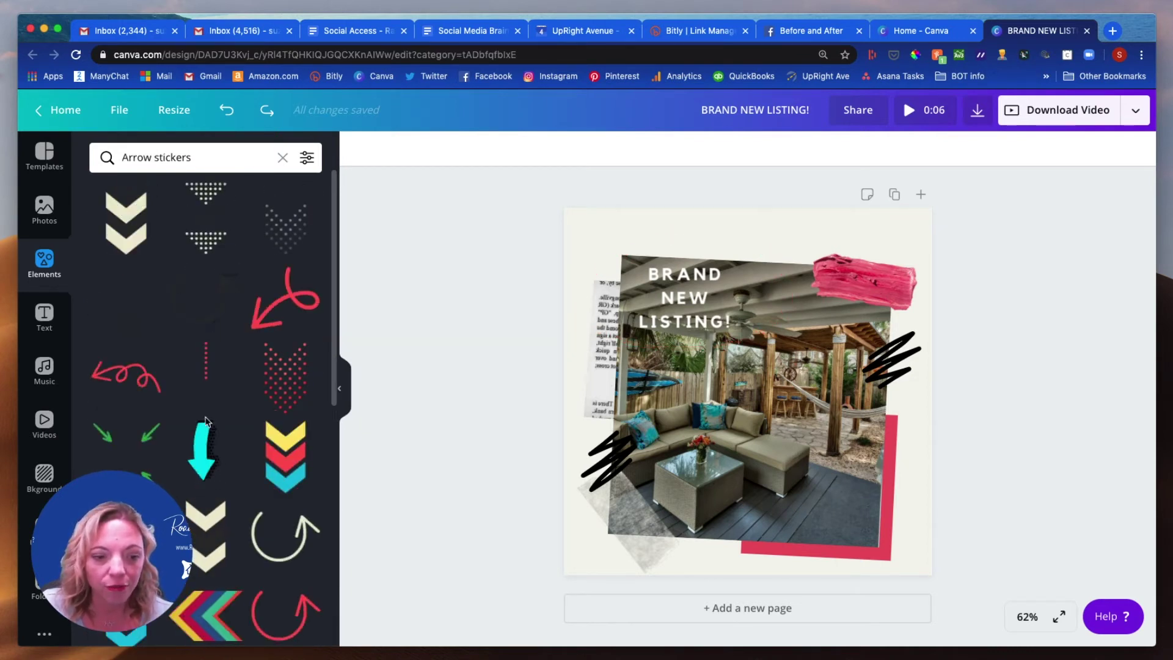
scroll(178, 288, down, 6)
scroll(206, 412, down, 7)
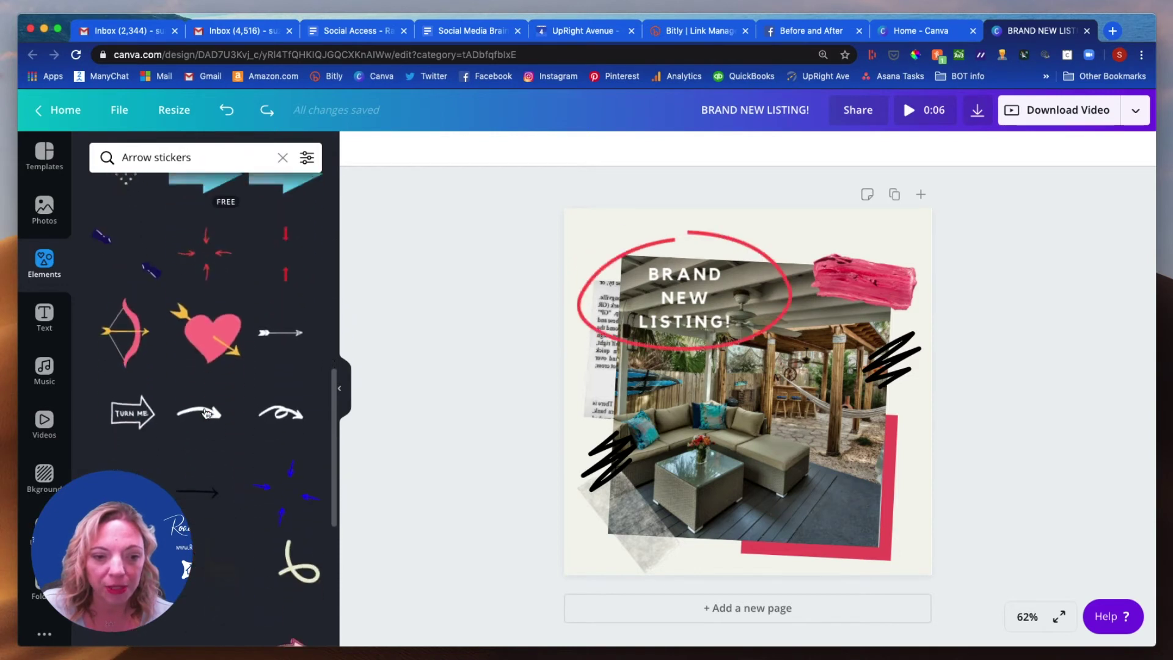
scroll(206, 409, down, 4)
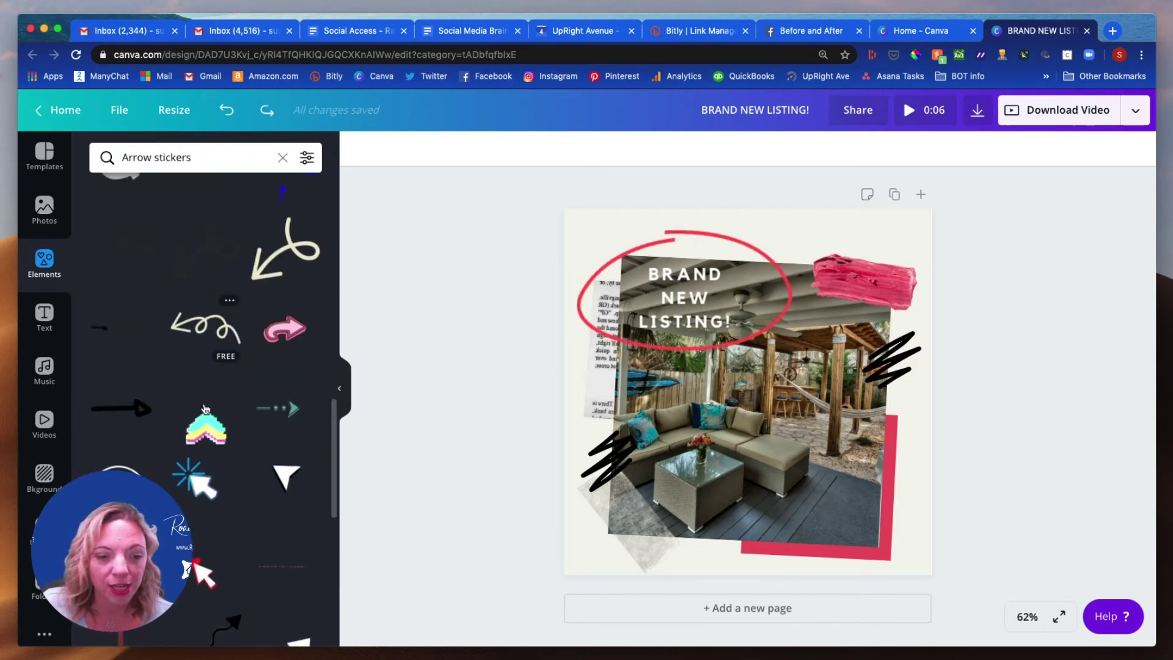
scroll(206, 410, down, 3)
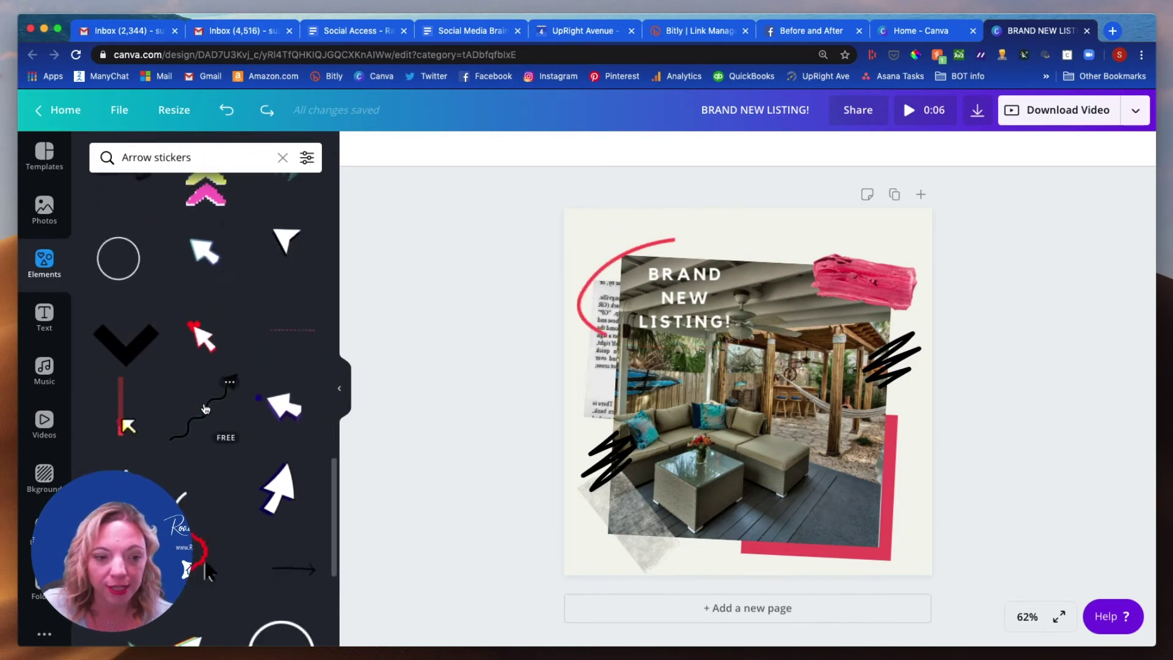
scroll(206, 409, down, 2)
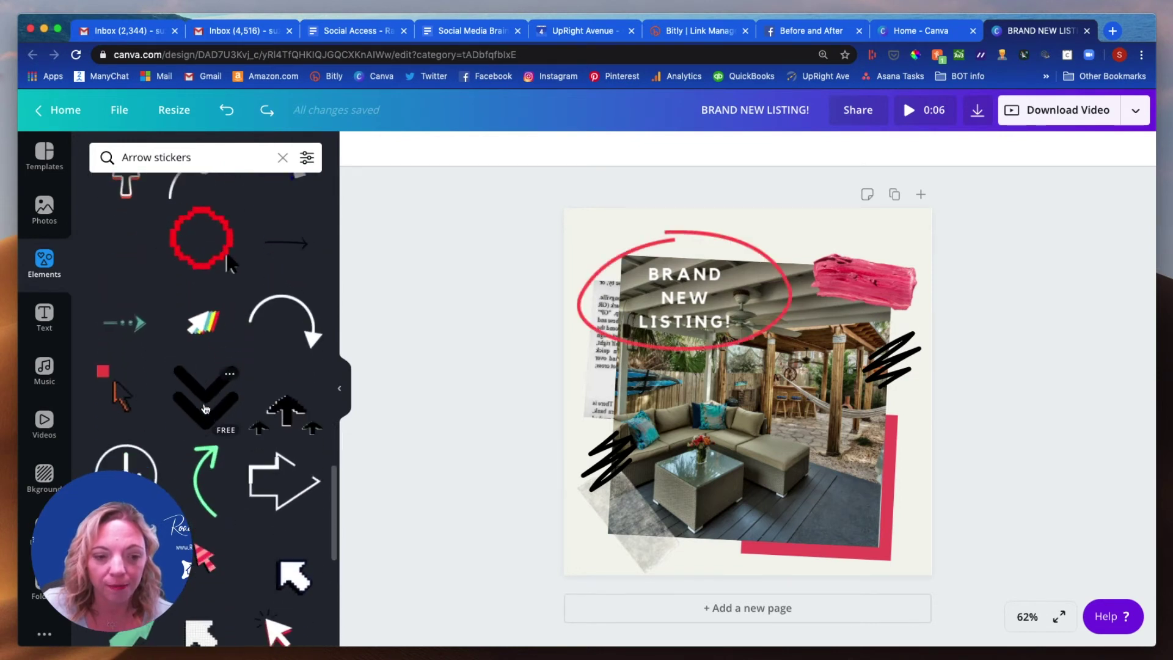
scroll(206, 409, down, 3)
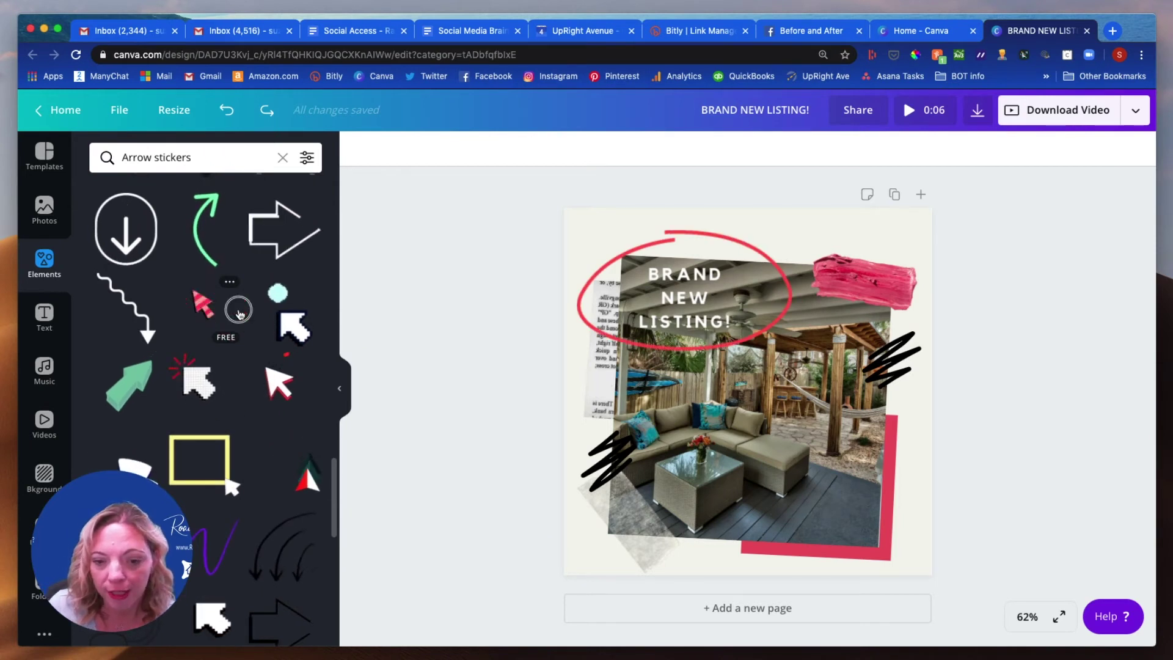
Step: Add the pink striped pointer sticker, shrink it to about 373 × 438 and place it over the photo's lower-right corner
drag(239, 314, 737, 482)
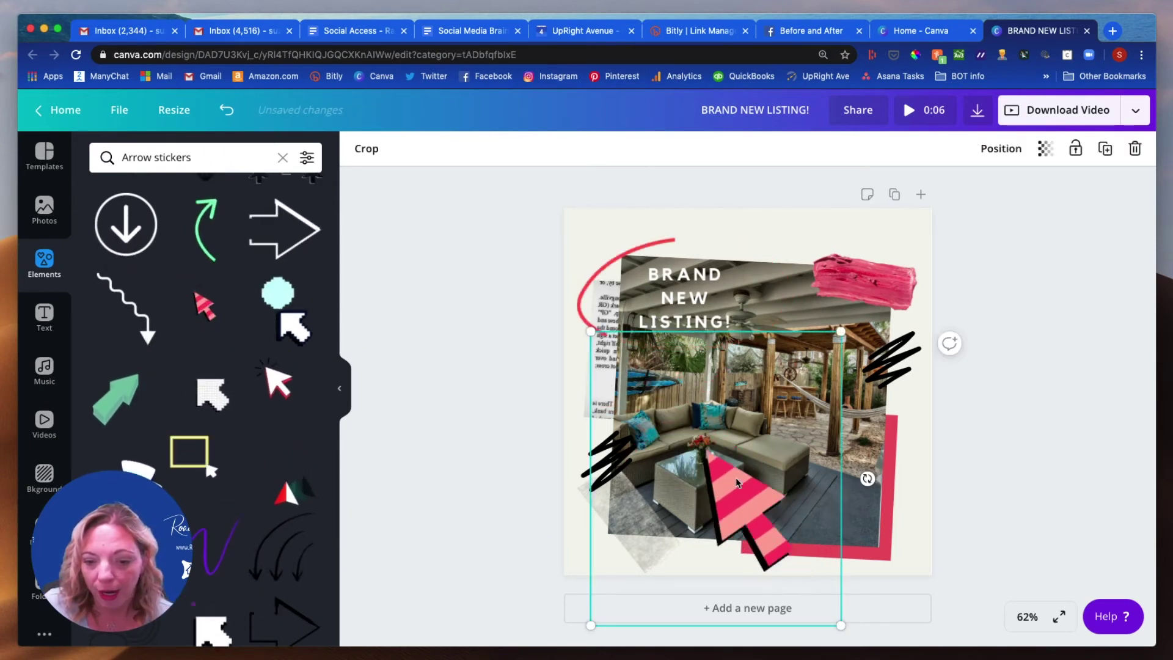
drag(841, 625, 762, 531)
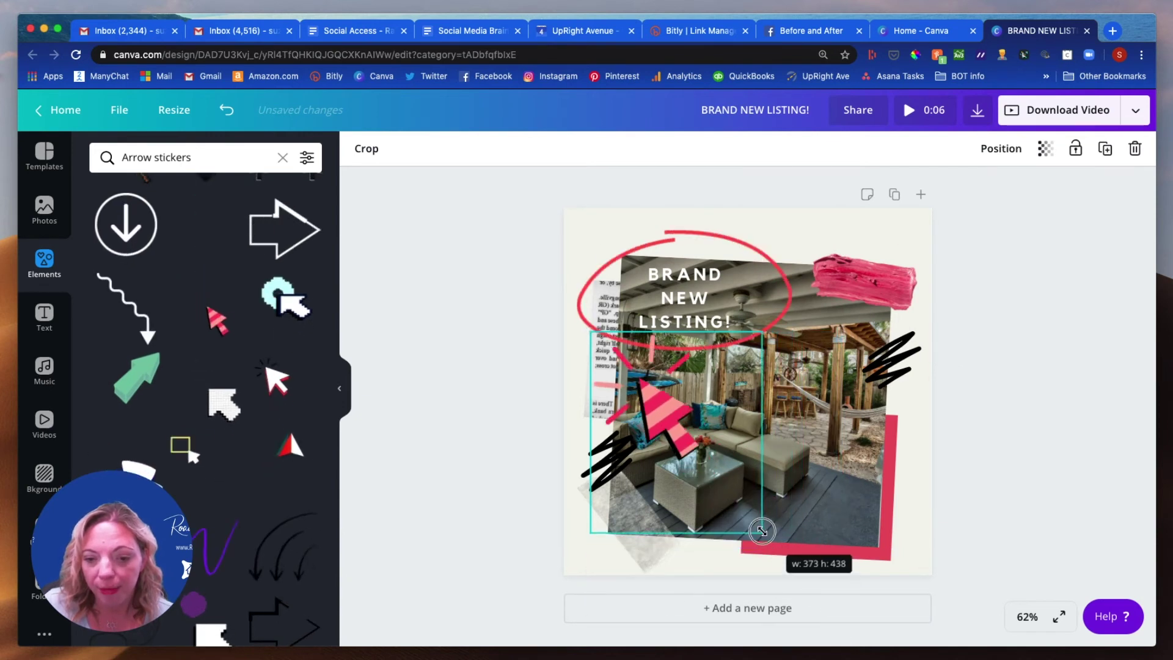
drag(708, 477, 849, 516)
click(516, 448)
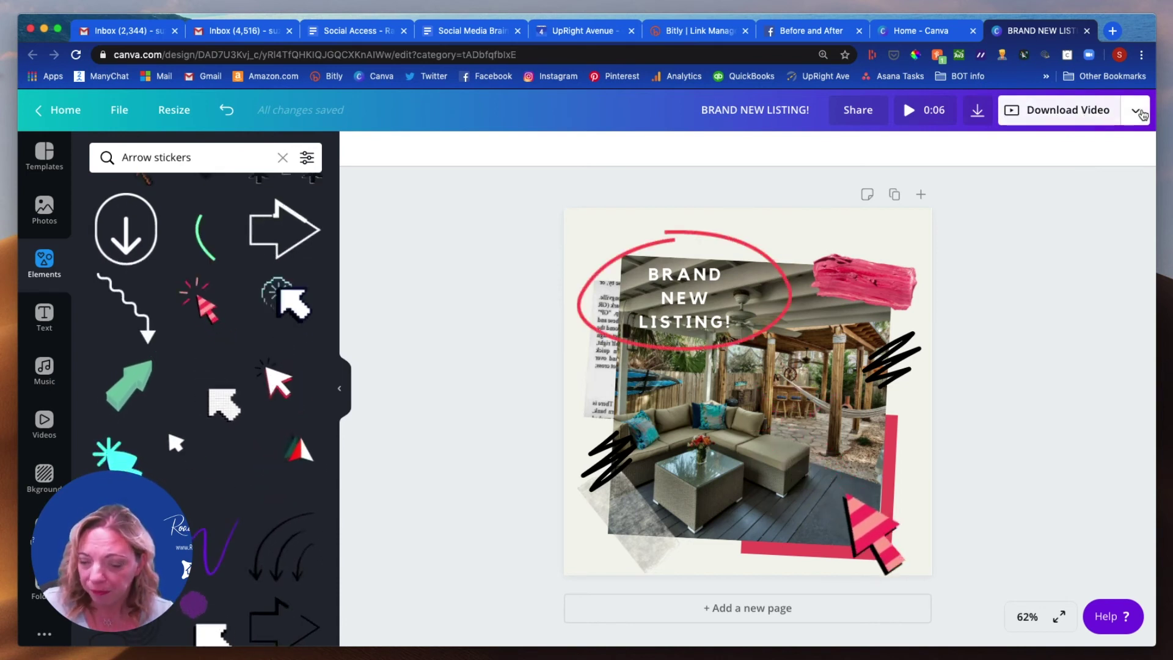
Step: Examine the video download settings and the available file types, and close them without downloading
click(1140, 111)
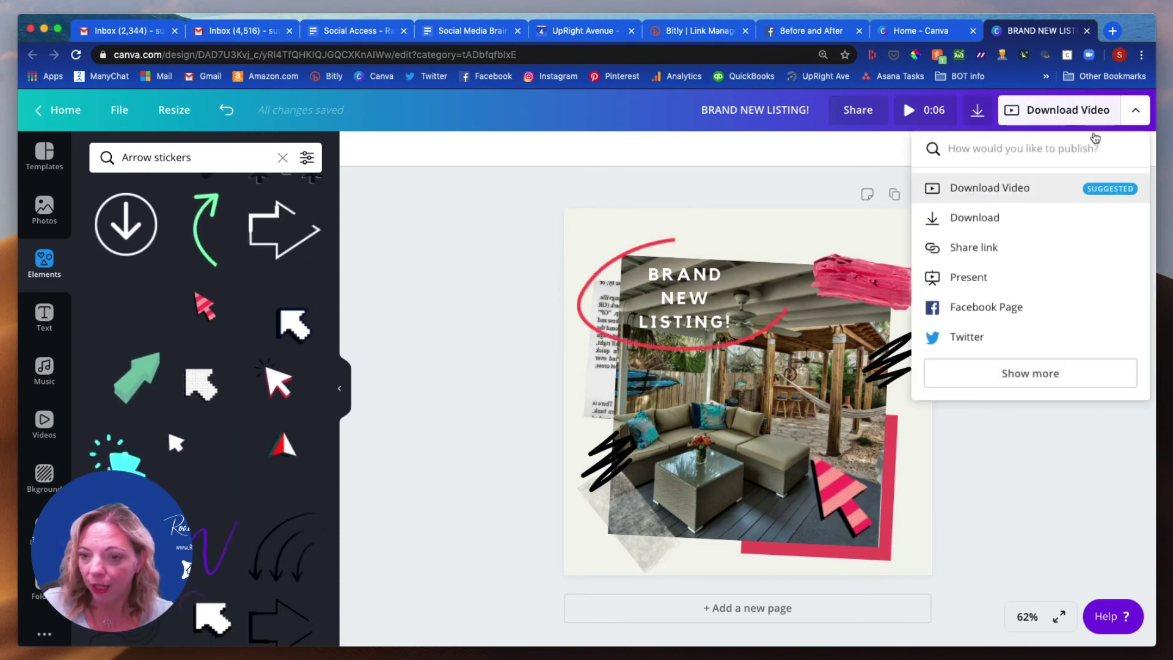
click(973, 189)
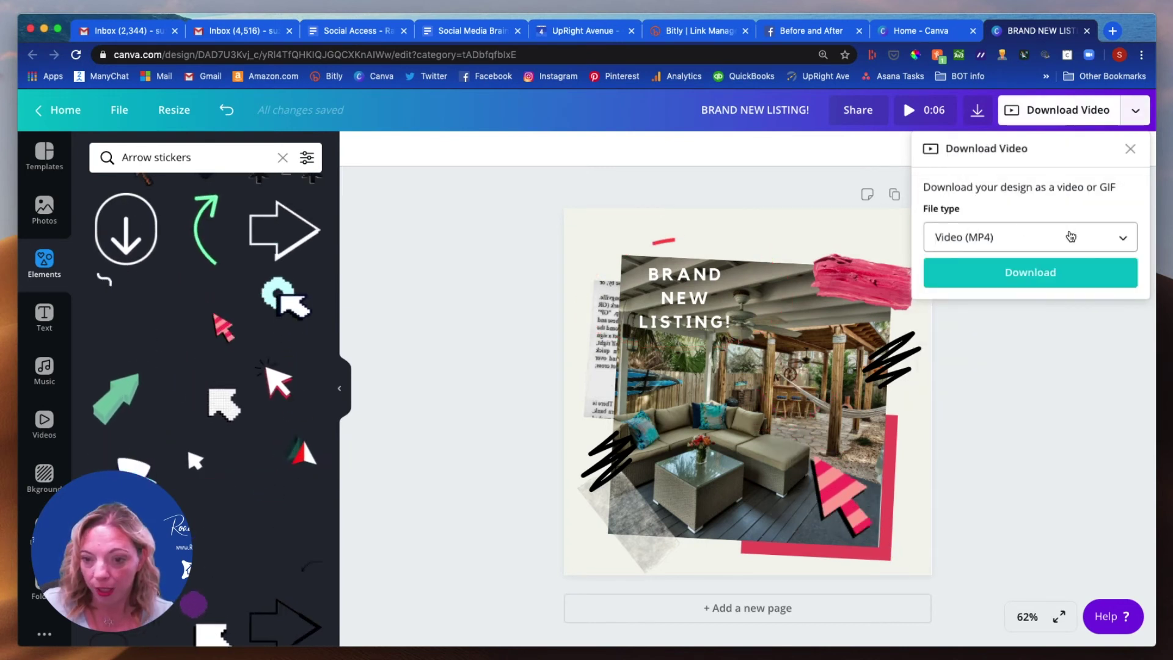
click(1066, 237)
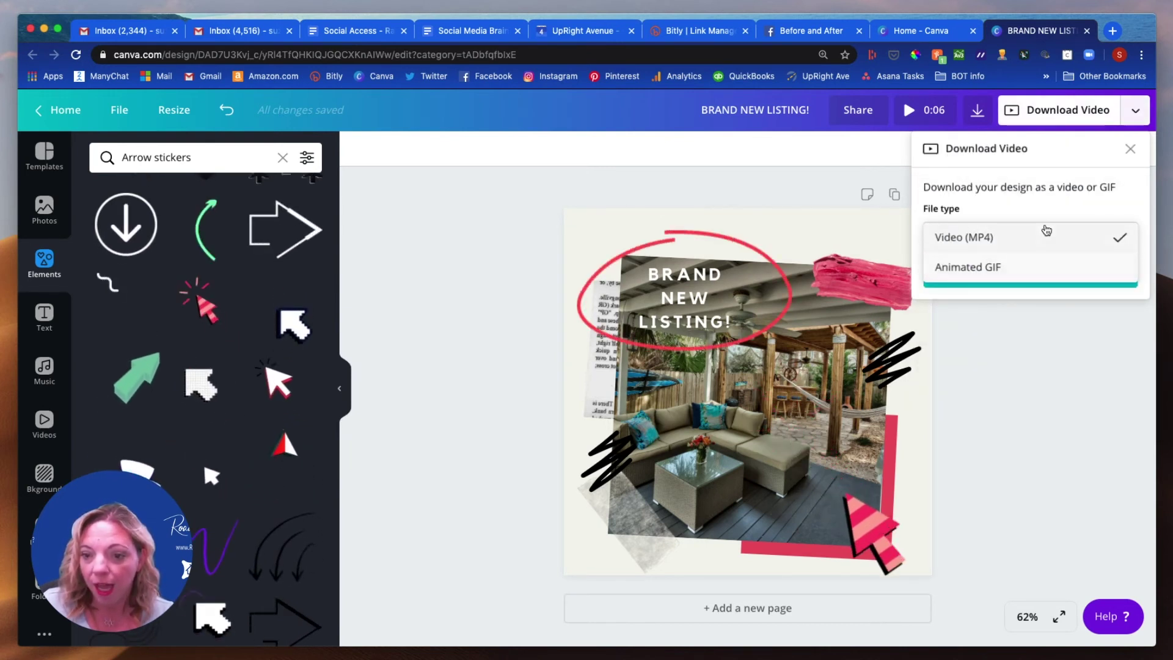
click(1022, 214)
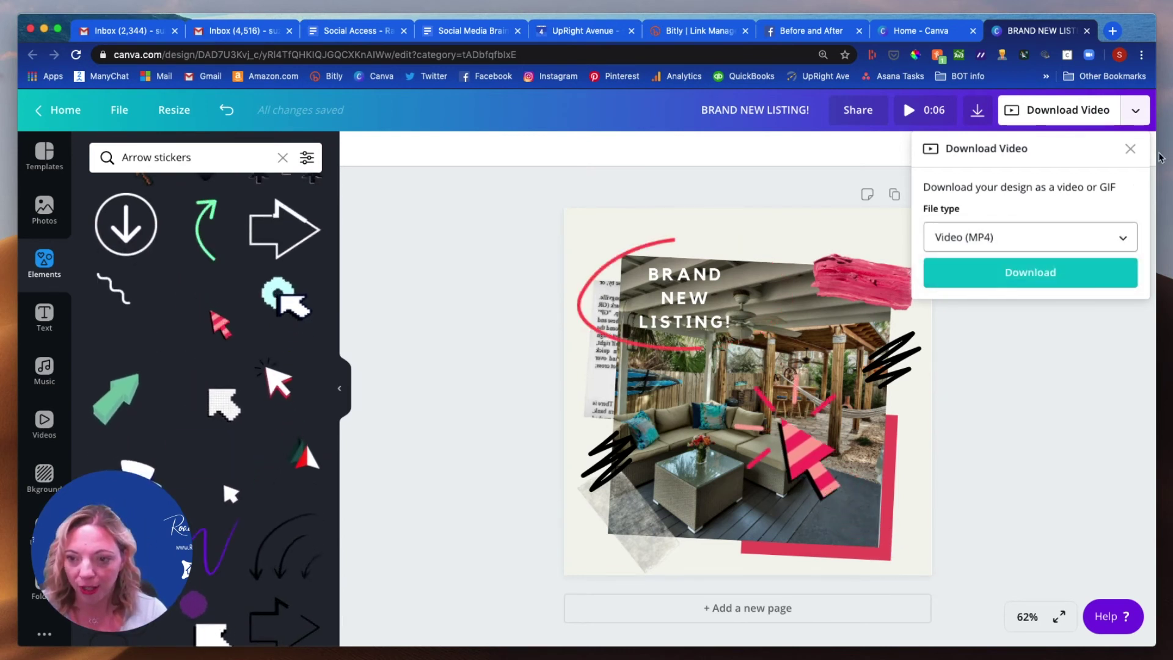
click(1066, 109)
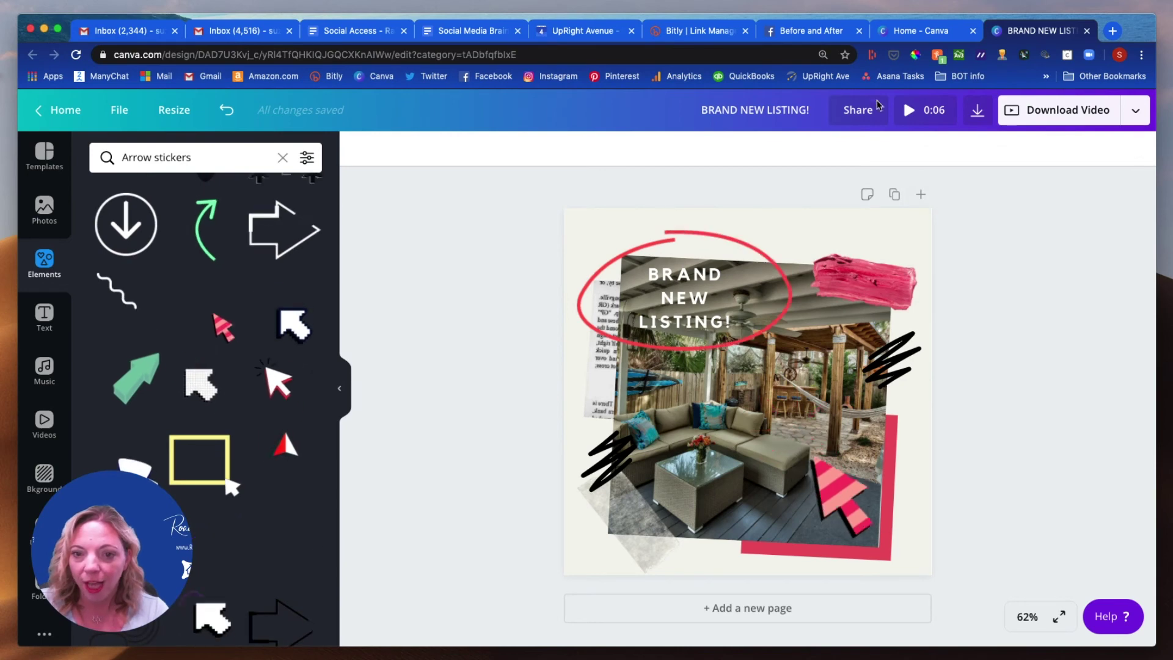
Step: Switch to the Before and After renovation video on Facebook and play it
click(914, 32)
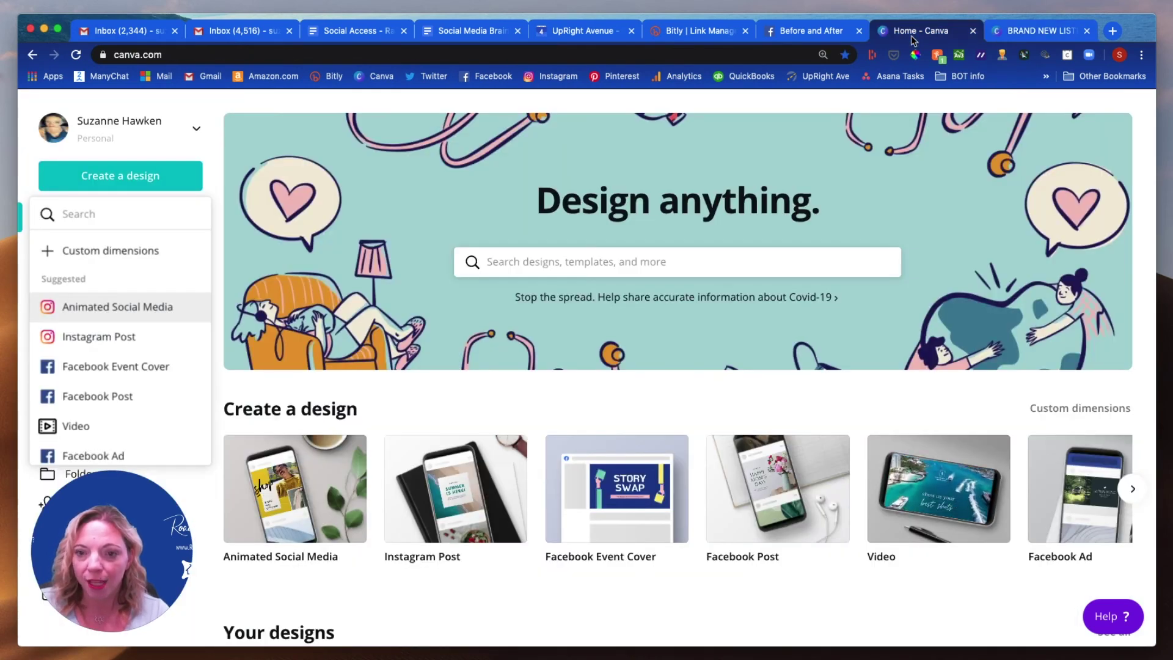
click(815, 32)
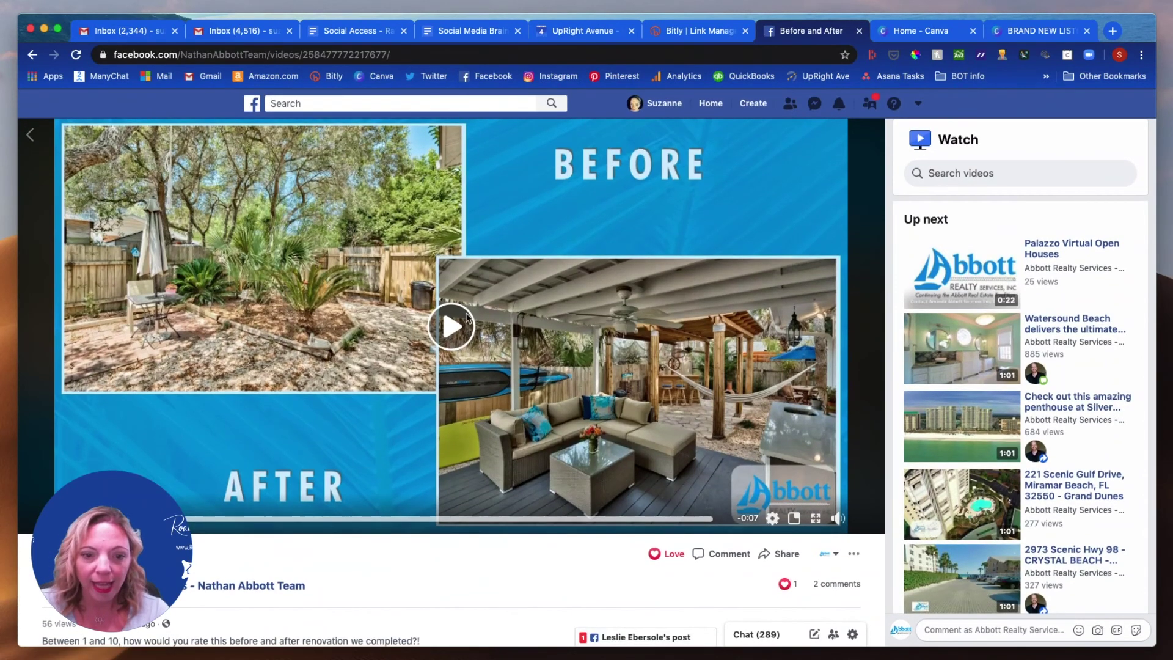
click(451, 328)
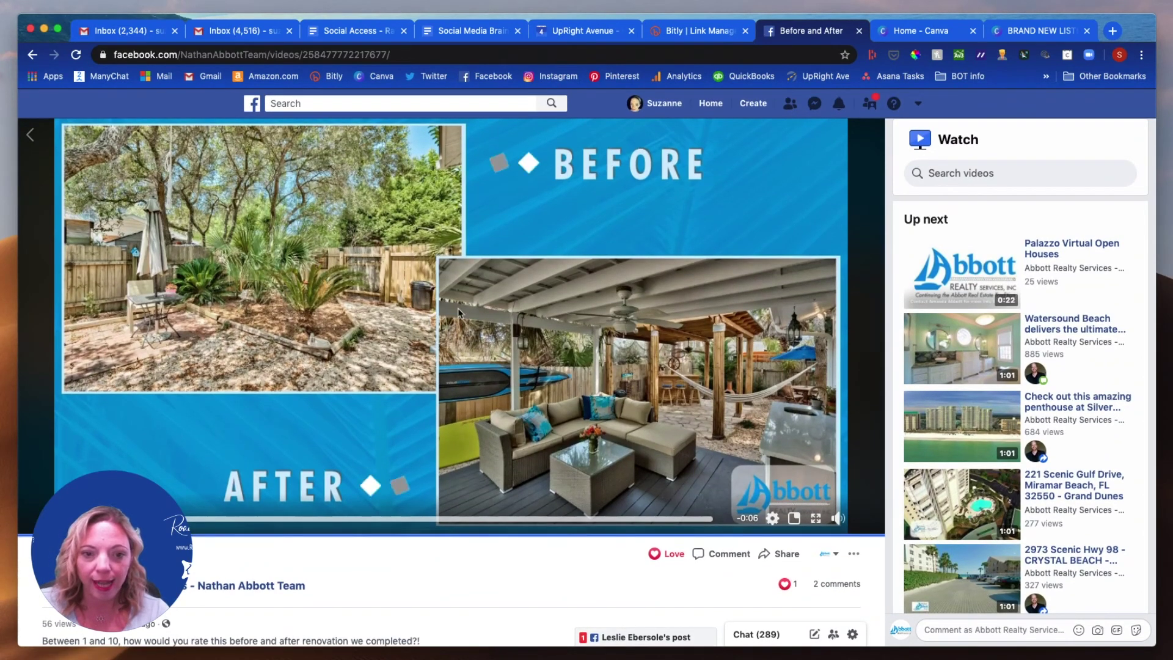